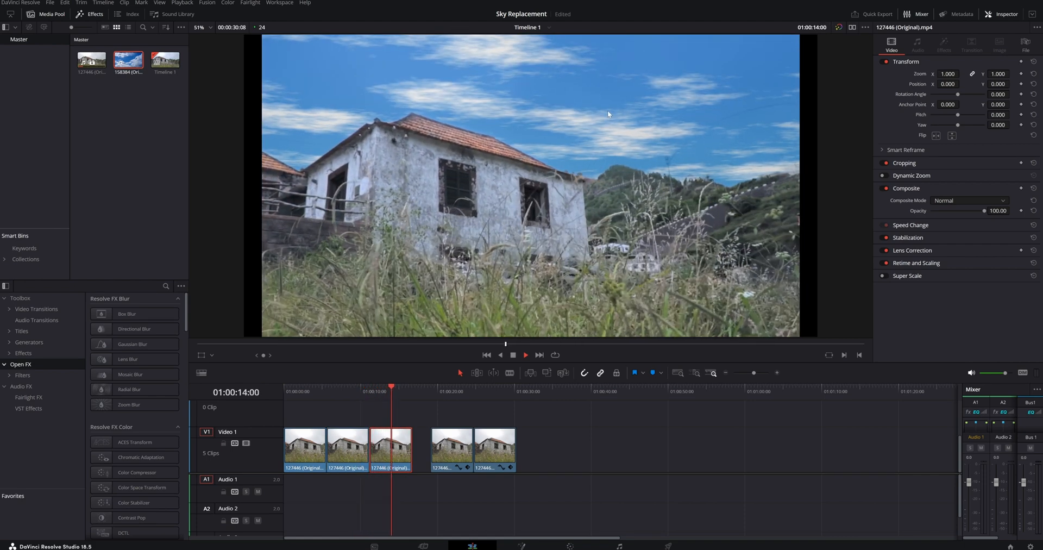
Stop playback, move the playhead to the start of the fourth clip, and switch to the Color page.
key("space")
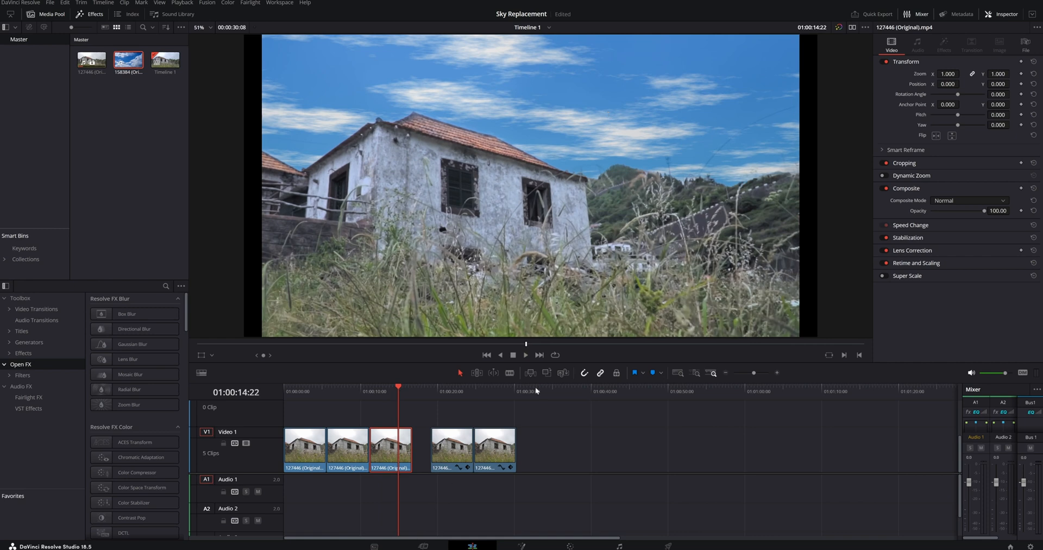
left_click_drag(398, 387, 432, 388)
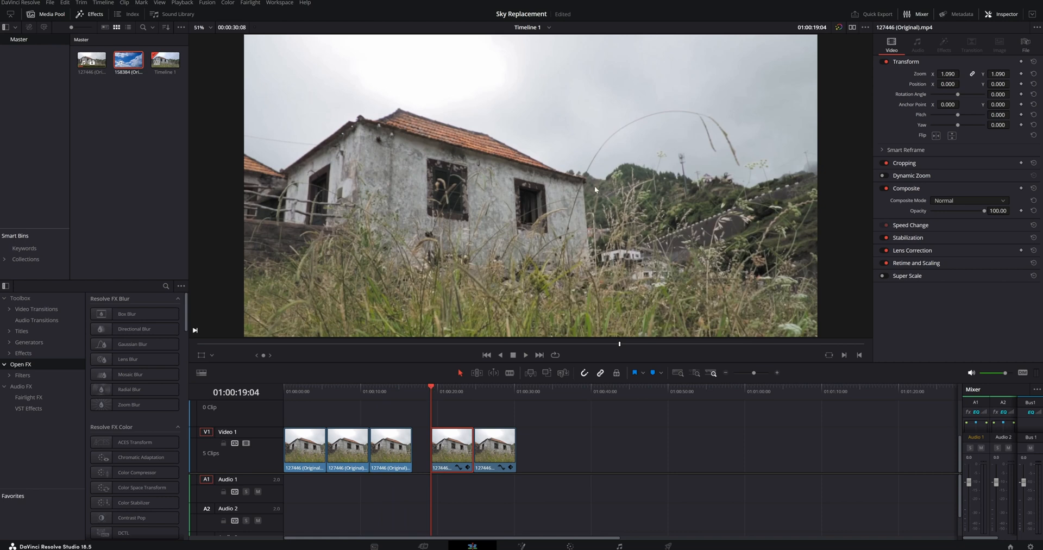
left_click(576, 546)
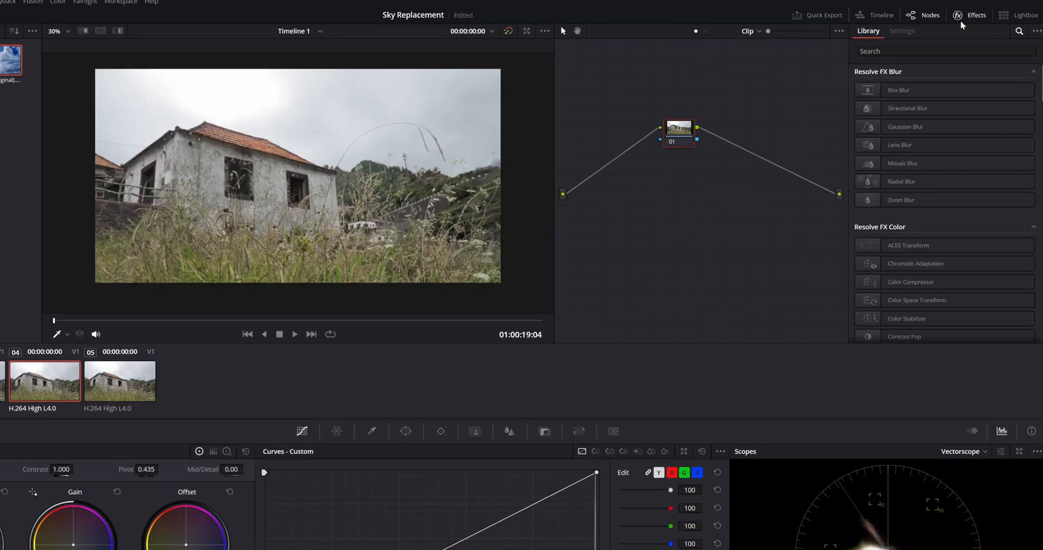
Search the effects library for "Sky" and apply the Sky Replacement effect to node 01.
left_click(983, 51)
type("S")
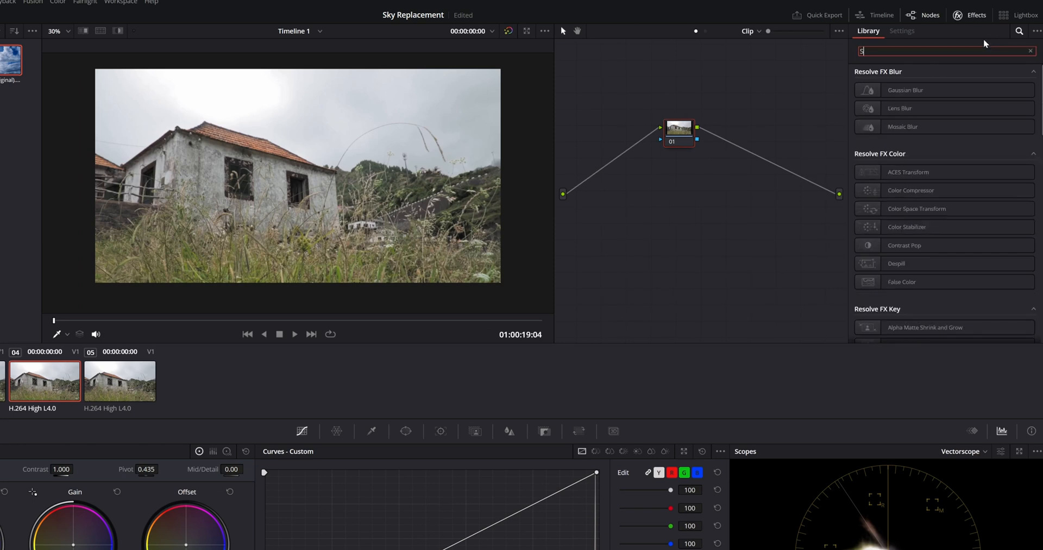
type("ky")
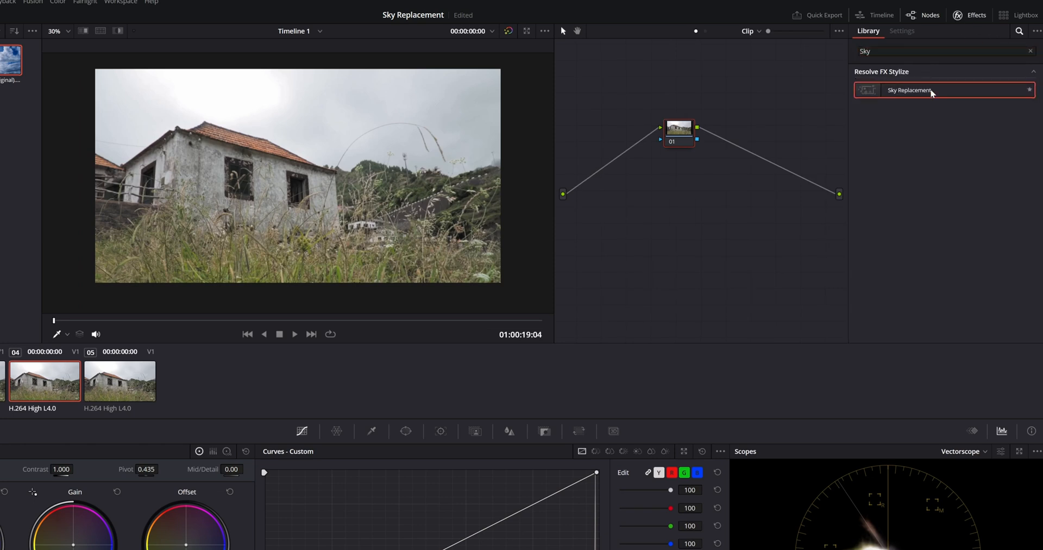
left_click_drag(932, 94, 687, 137)
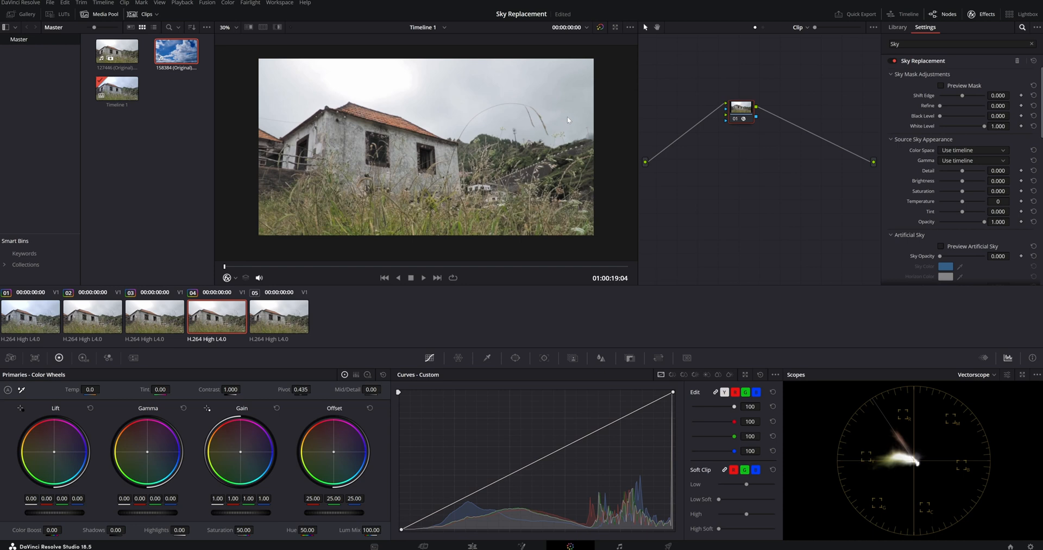
Draw a Magic Mask object stroke across the sky and set Shift Edge to -0.046, Refine to 0.918 and White Level to 0.743.
left_click(487, 358)
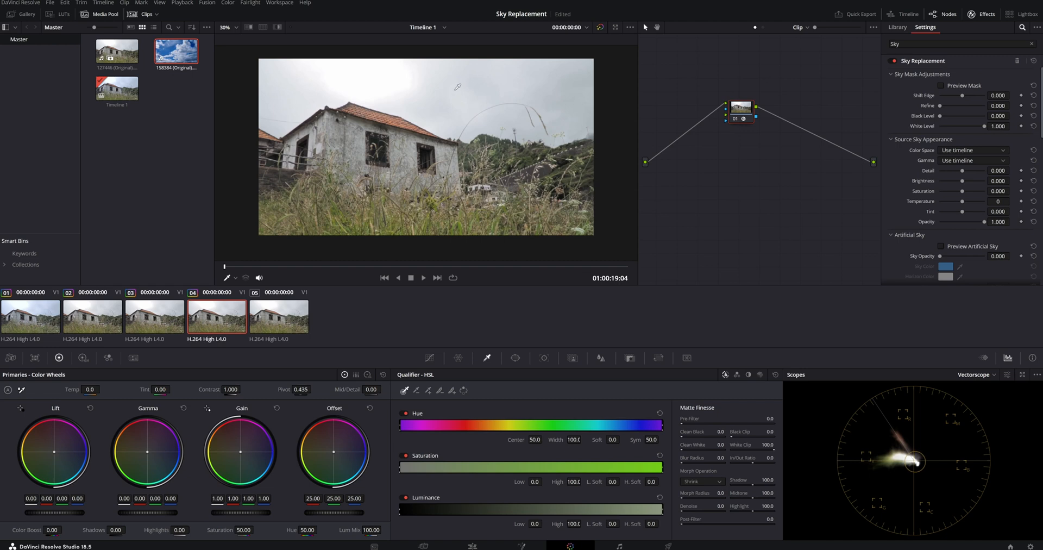
left_click(573, 358)
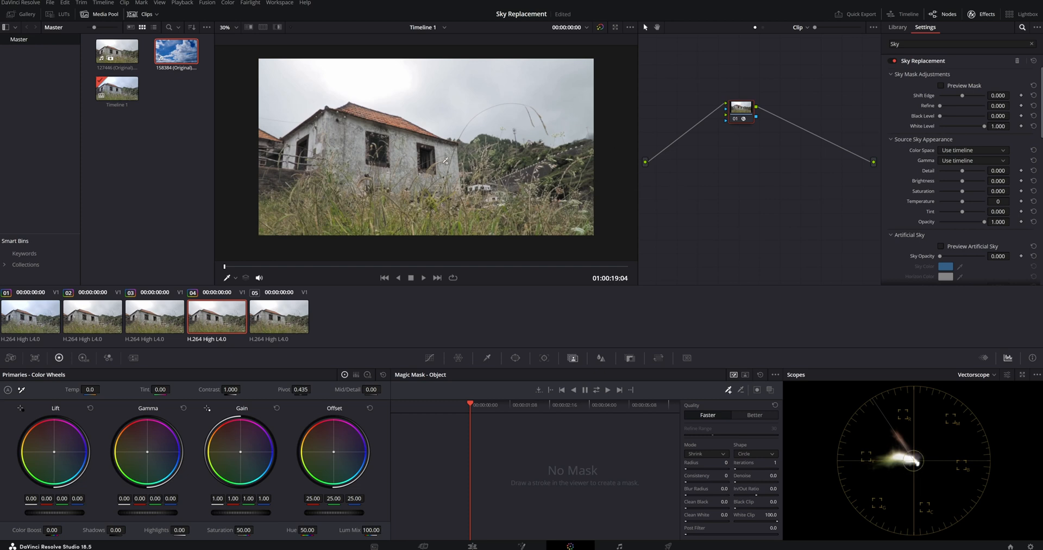
mouse_move(274, 131)
left_mouse_down()
mouse_move(279, 66)
mouse_move(355, 75)
mouse_move(580, 67)
mouse_move(586, 127)
mouse_move(555, 145)
mouse_move(491, 125)
mouse_move(566, 137)
mouse_move(575, 121)
mouse_move(509, 86)
mouse_move(475, 93)
mouse_move(449, 118)
mouse_move(404, 96)
mouse_move(339, 85)
mouse_move(294, 110)
left_mouse_up()
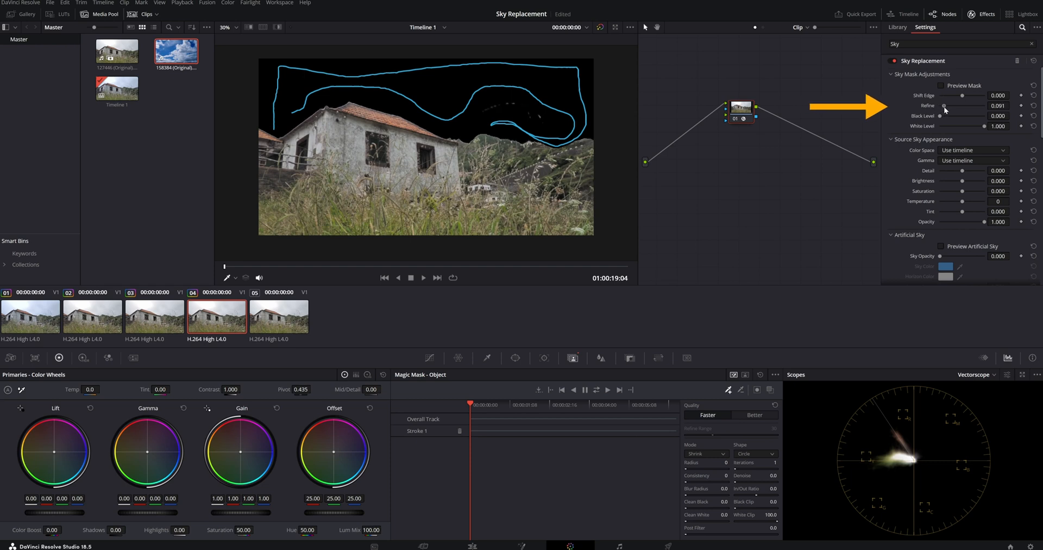
left_click_drag(941, 107, 955, 103)
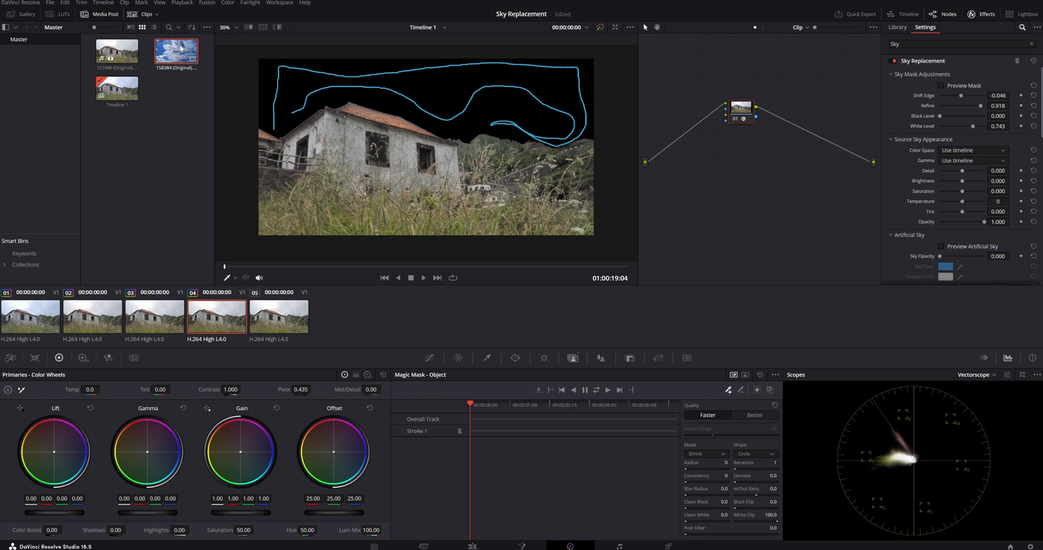
Add the 158384 sky clip to the node graph, connect it to node 01, and track the Magic Mask forward through the clip.
left_click_drag(170, 52, 674, 197)
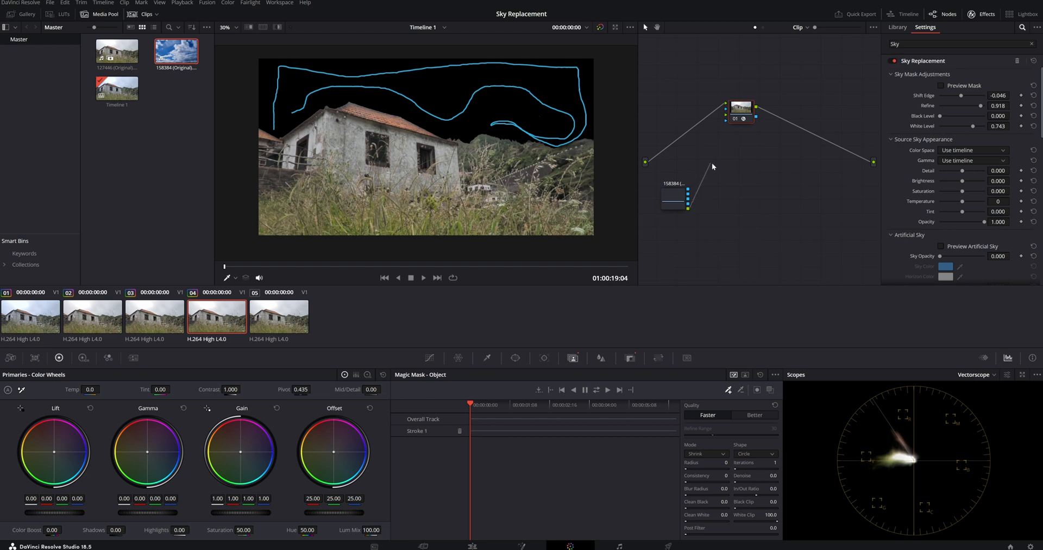
left_click_drag(719, 125, 726, 115)
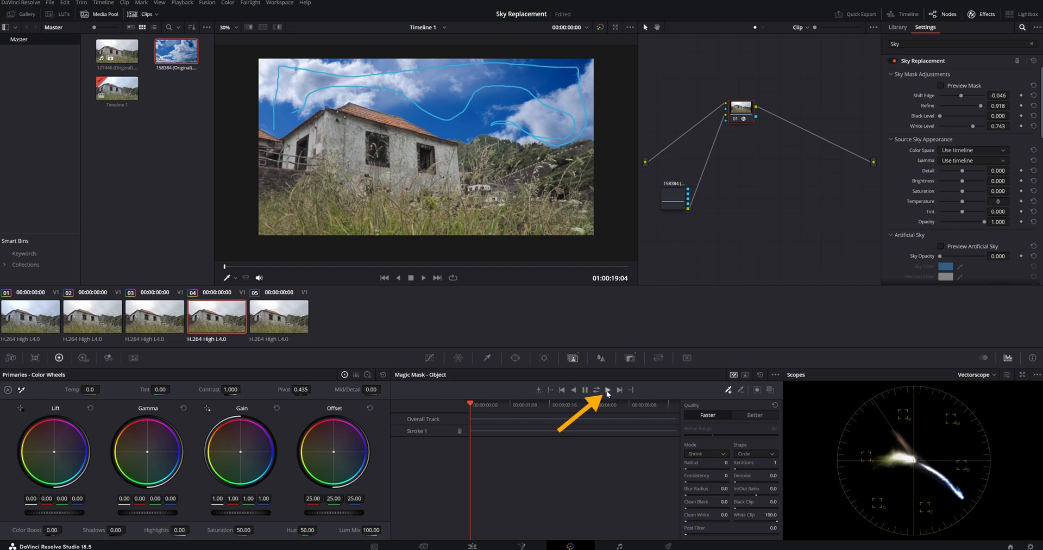
left_click(607, 390)
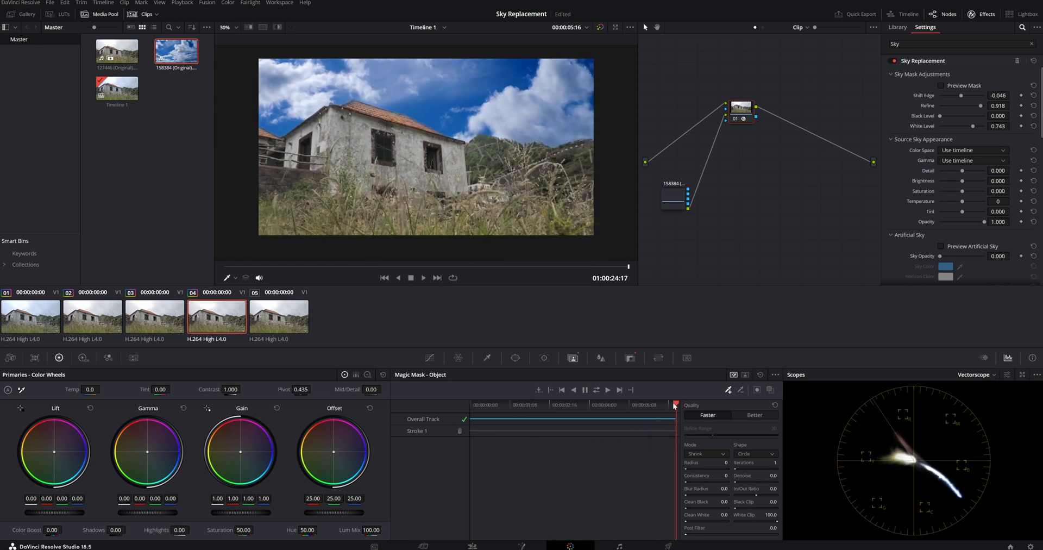
left_click_drag(674, 405, 463, 407)
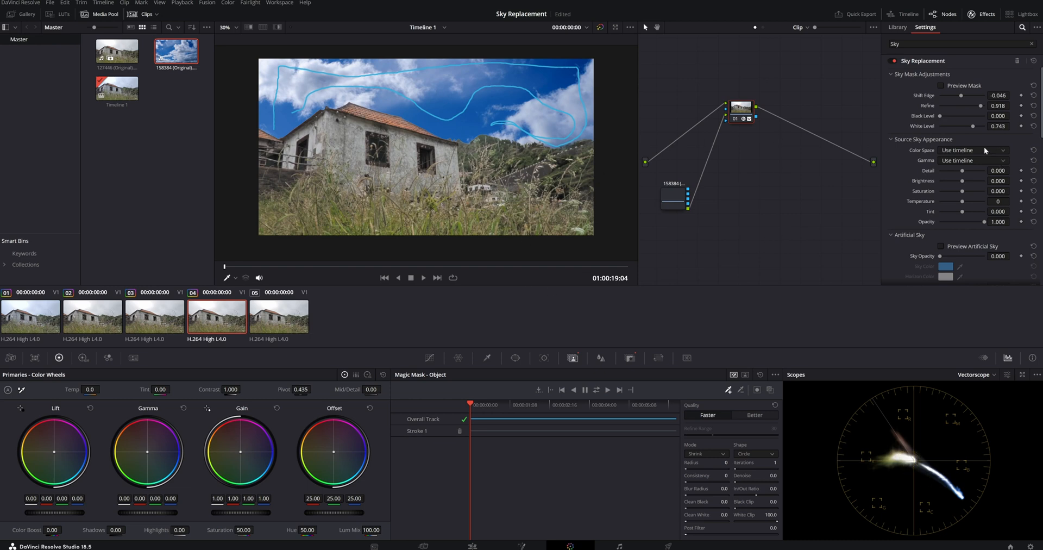
Set the sky's Match Motion to Track Original Sky and run the tracking from the clip's first frame.
scroll(984, 146, "down", 3)
left_click(924, 185)
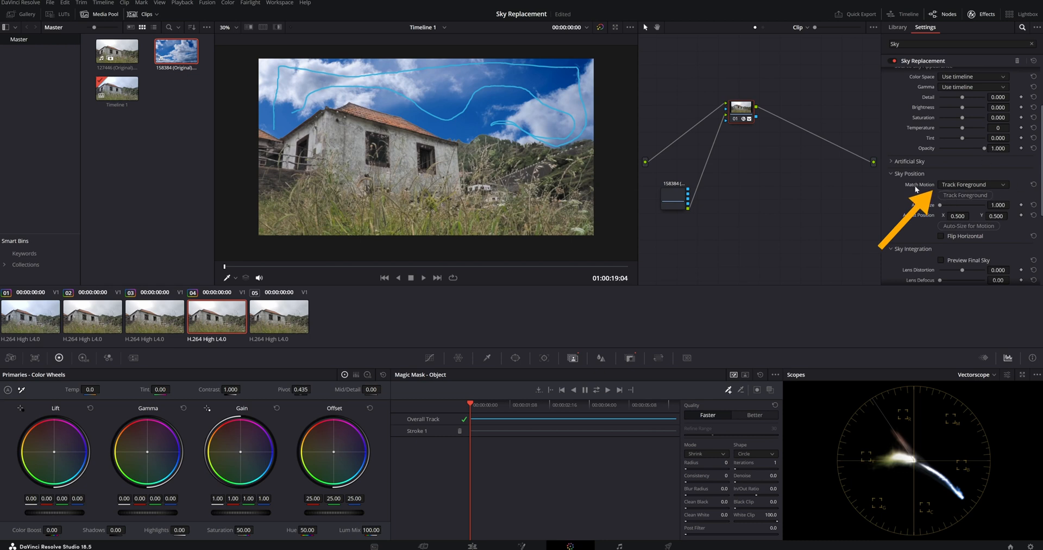
left_click(993, 185)
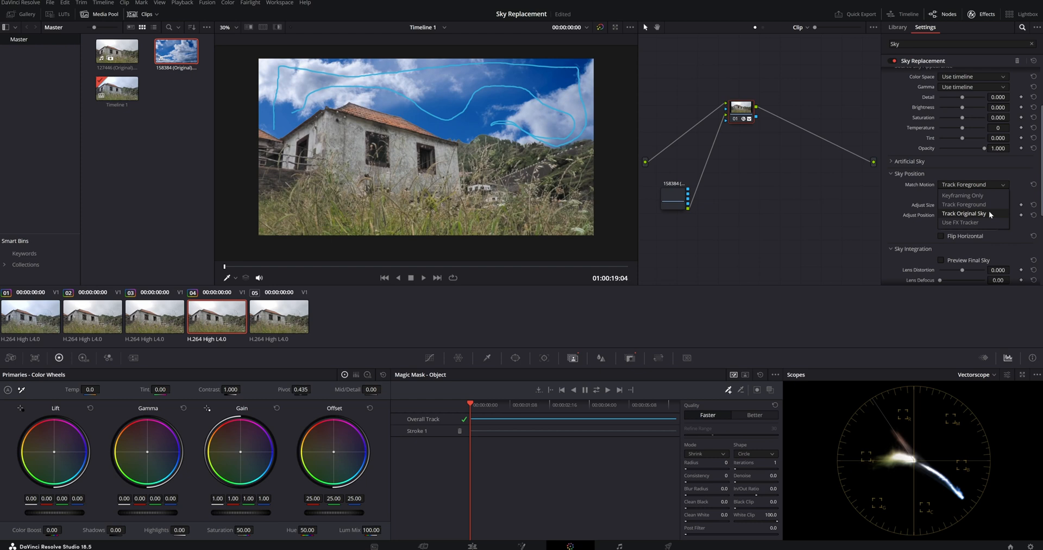
left_click(989, 213)
left_click(979, 195)
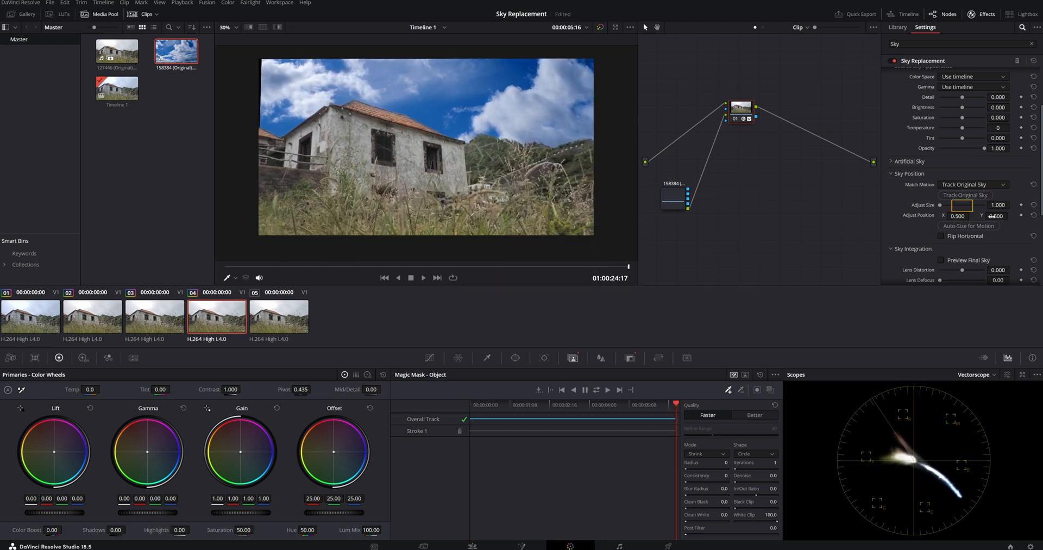
Adjust the replacement sky's position to Y 0.111 and its size to 1.013.
left_click_drag(992, 216, 1010, 216)
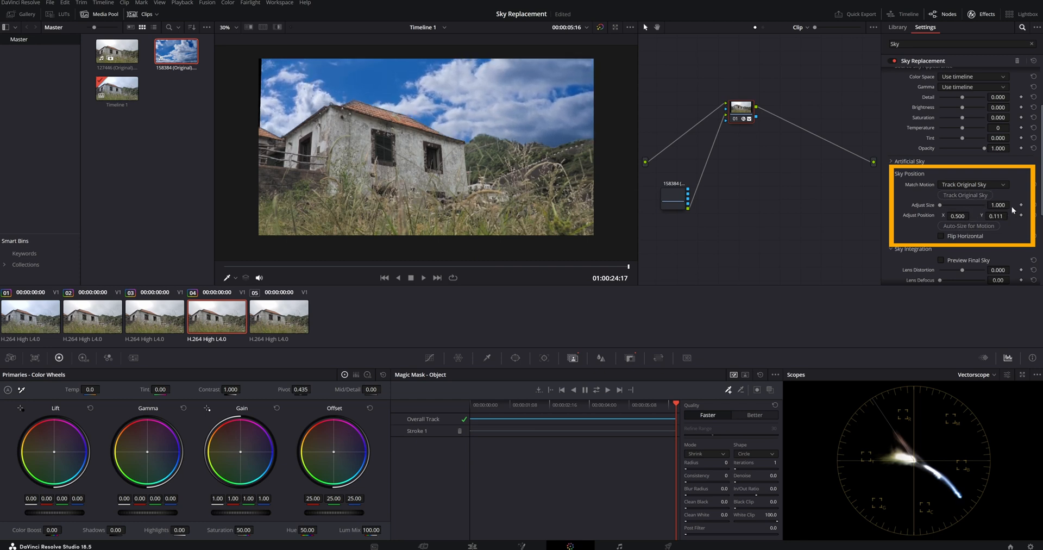
left_click_drag(999, 206, 1012, 204)
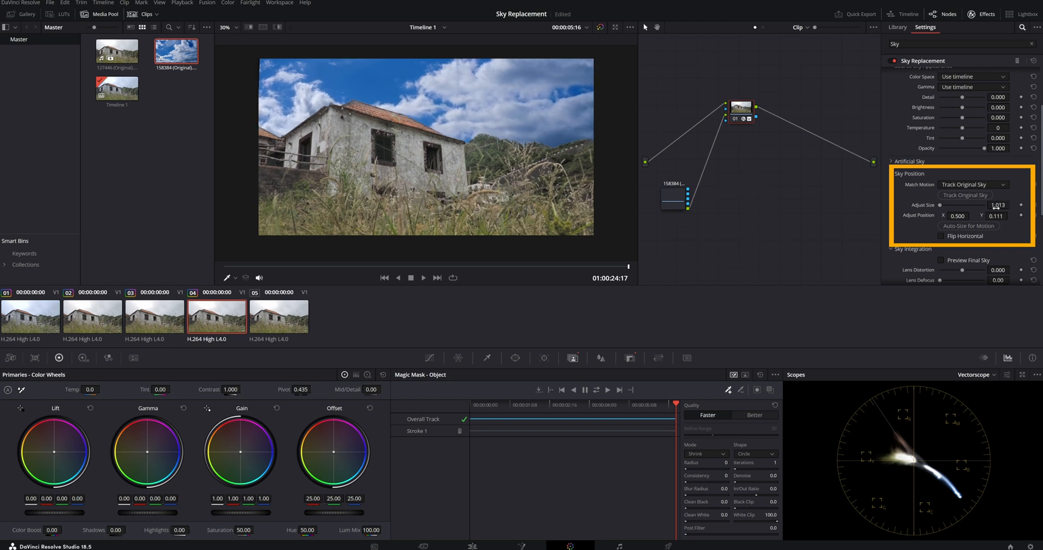
left_click(956, 227)
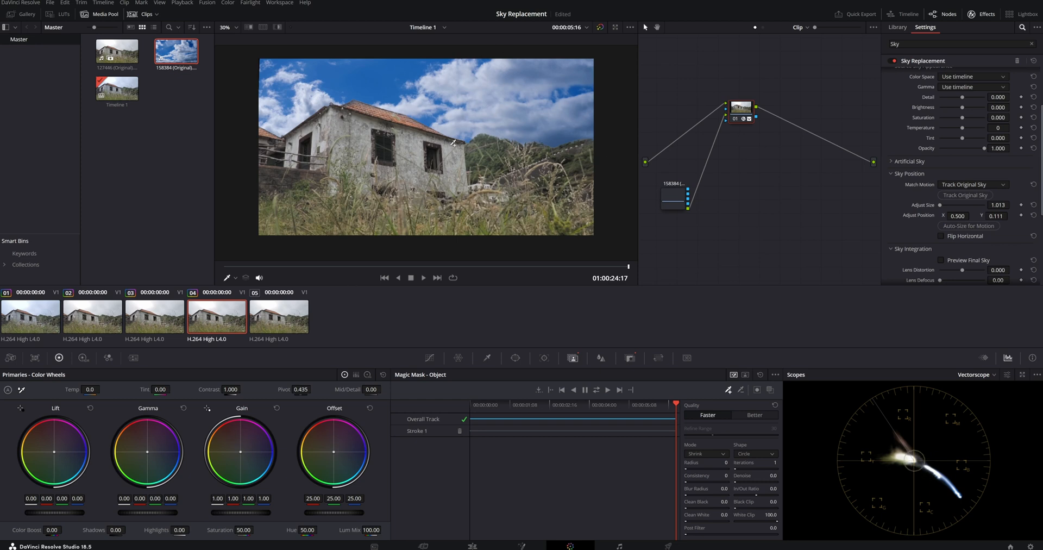
Warm the source sky by setting its Temperature to 1404 and its Tint to 0.023.
scroll(951, 98, "up", 1)
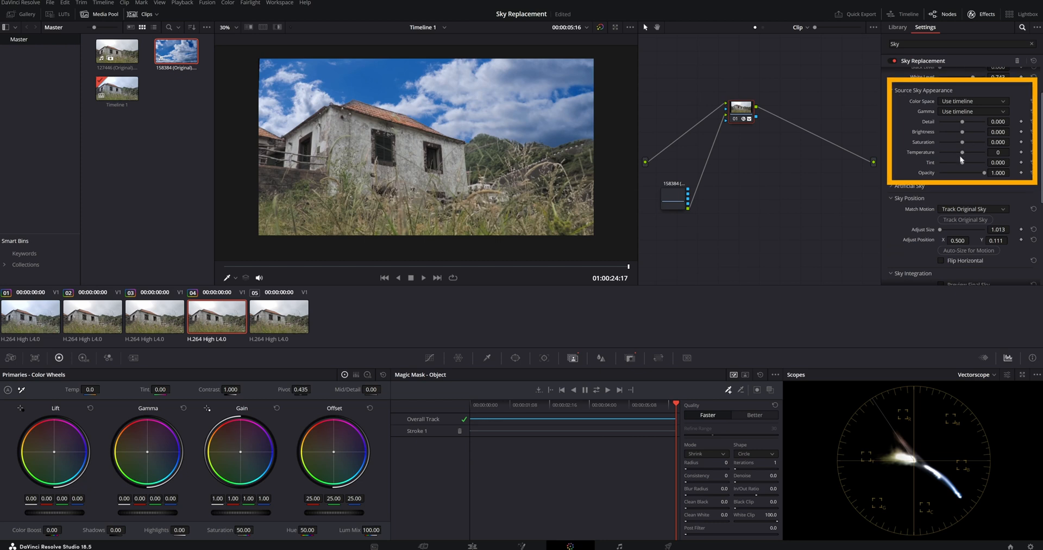
left_click_drag(963, 152, 971, 152)
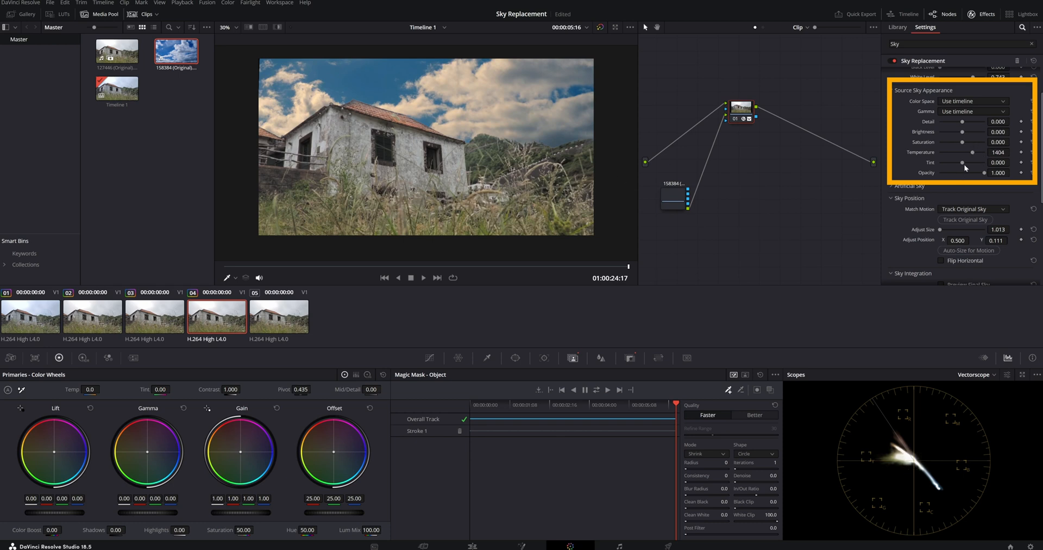
mouse_move(965, 164)
left_mouse_down()
mouse_move(954, 164)
mouse_move(974, 165)
mouse_move(963, 169)
left_mouse_up()
Enable Adjust Foreground and set the foreground Brightness to 0.051, Saturation to 0.087 and Temperature to 744.
scroll(986, 182, "down", 3)
scroll(986, 181, "down", 1)
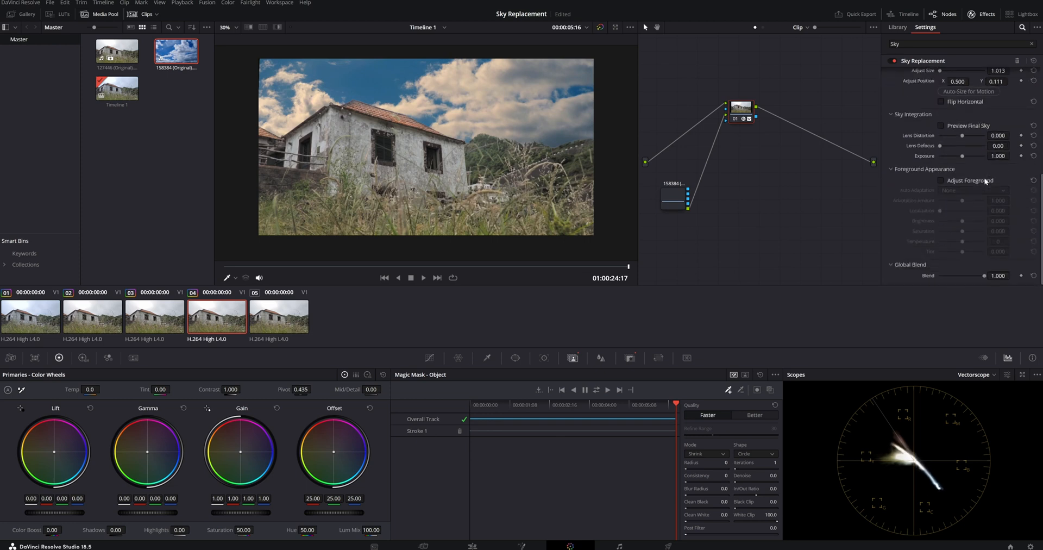
left_click(941, 180)
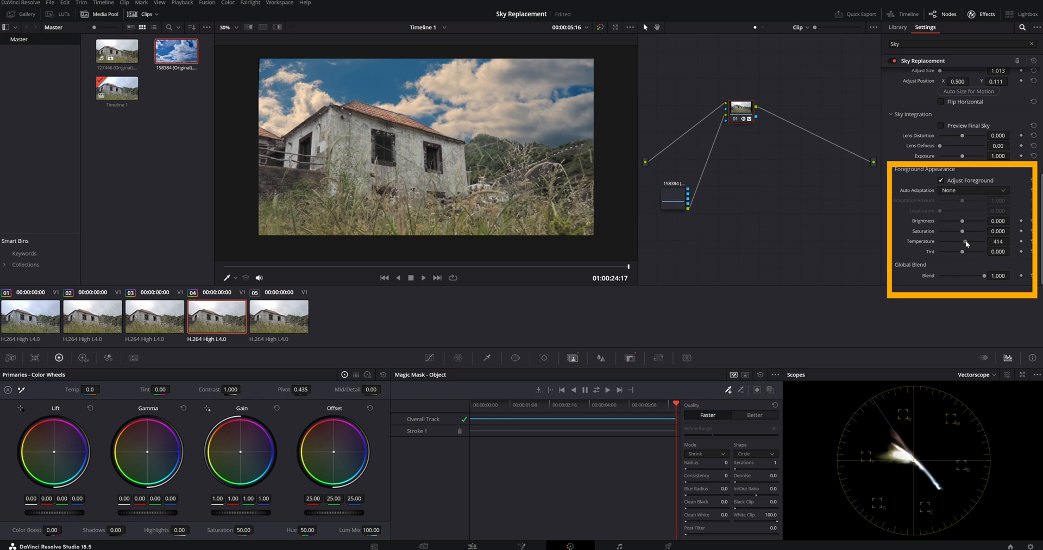
mouse_move(964, 241)
left_mouse_down()
mouse_move(968, 250)
mouse_move(966, 201)
mouse_move(965, 225)
left_mouse_up()
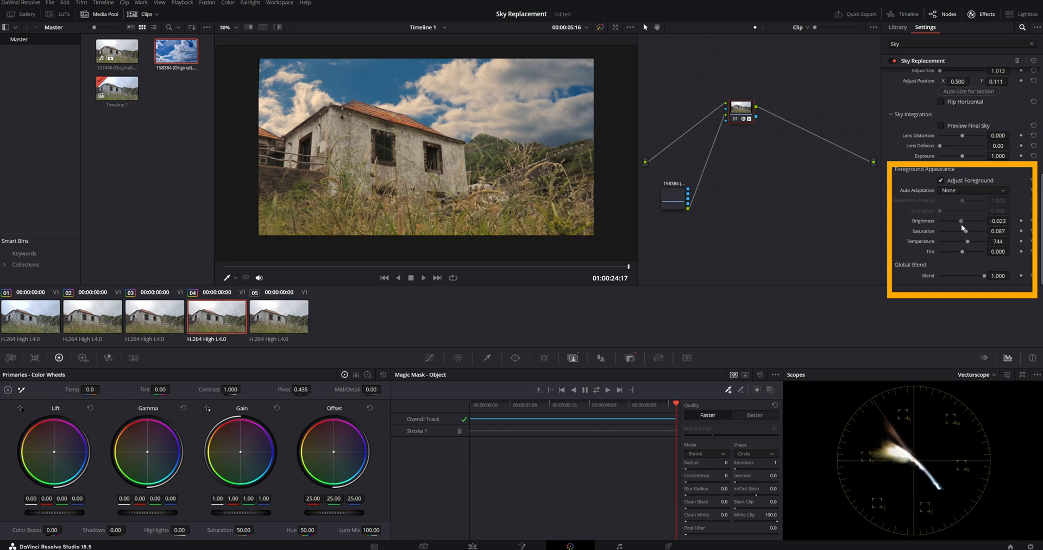
left_click_drag(962, 223, 965, 223)
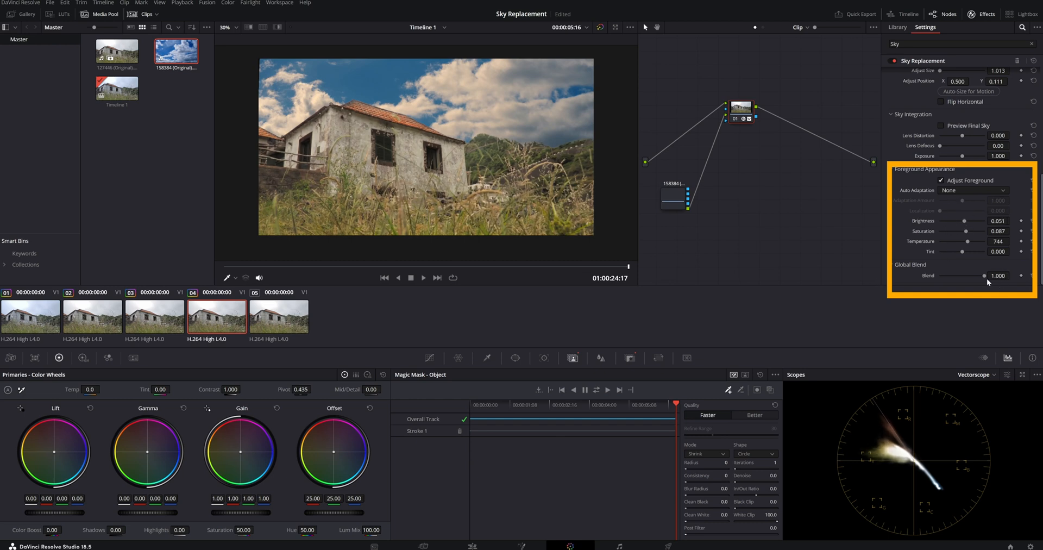
mouse_move(984, 277)
left_mouse_down()
mouse_move(911, 278)
mouse_move(1002, 281)
left_mouse_up()
scroll(980, 279, "up", 3)
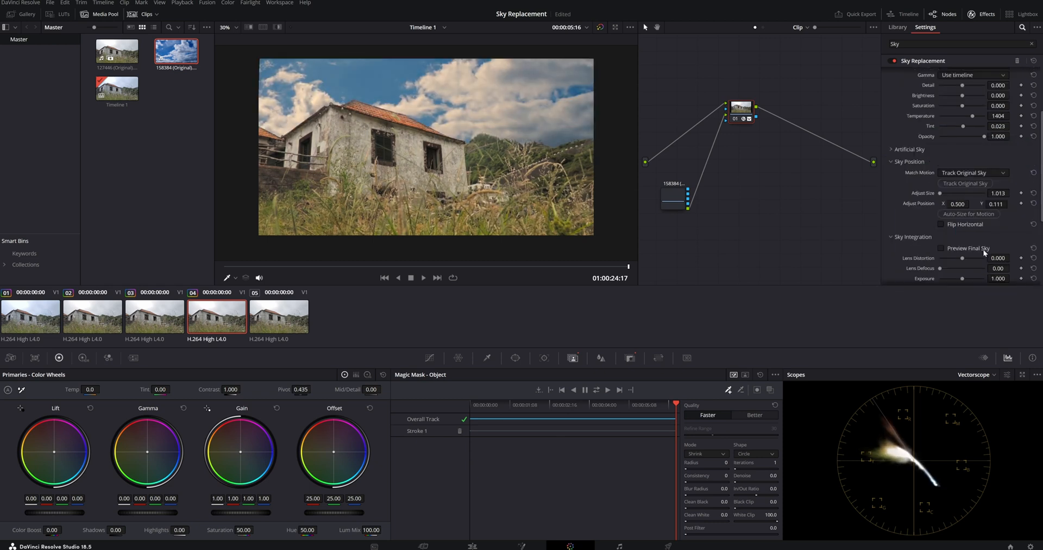
scroll(984, 253, "up", 2)
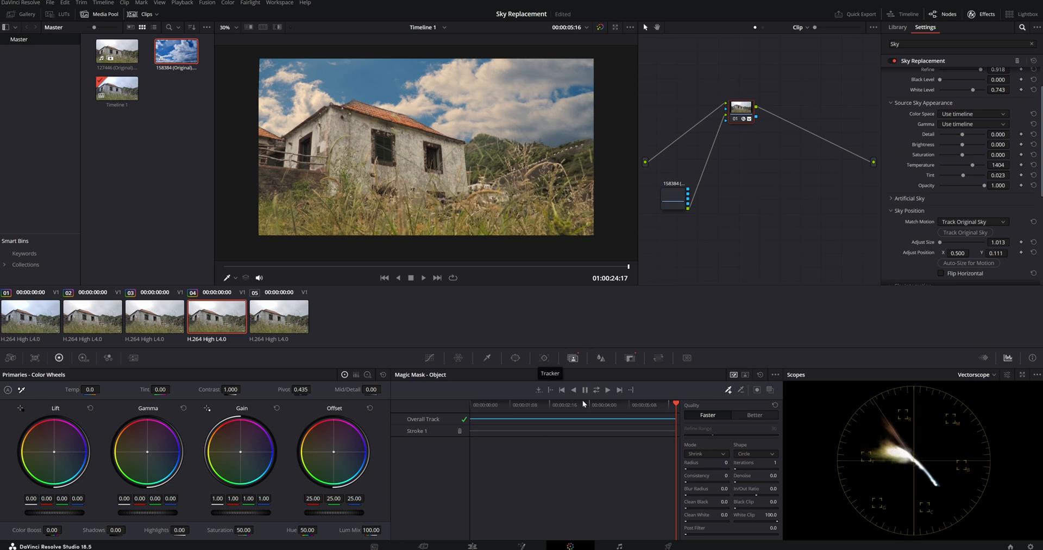
Apply the Sky Replacement effect to node 01 of the fifth clip.
left_click(292, 318)
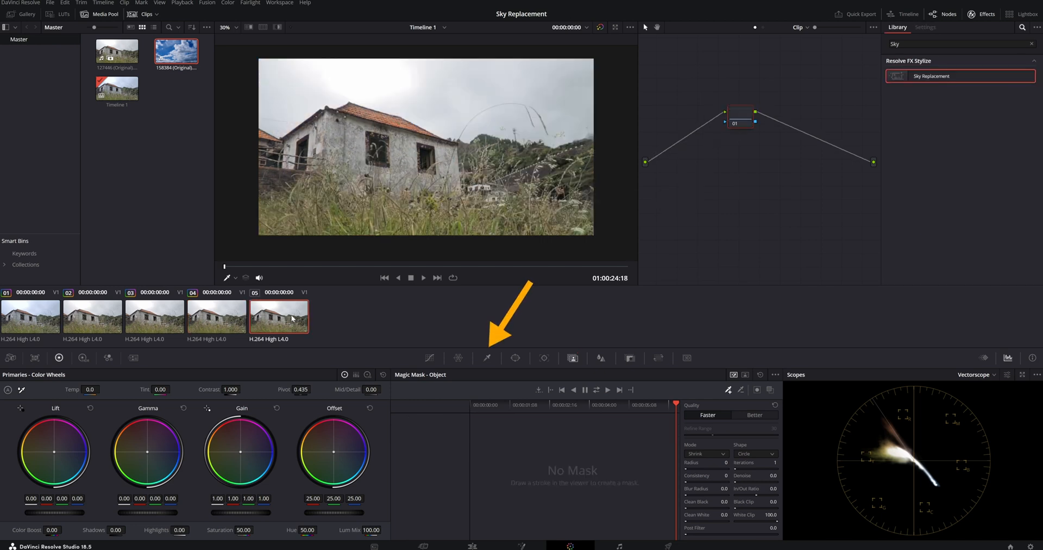
left_click(487, 358)
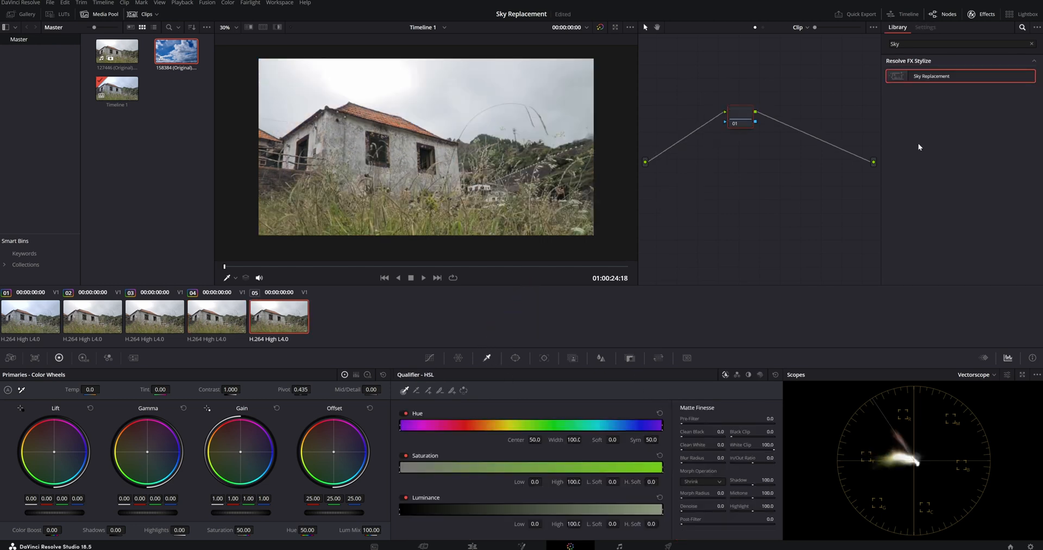
left_click_drag(949, 79, 740, 121)
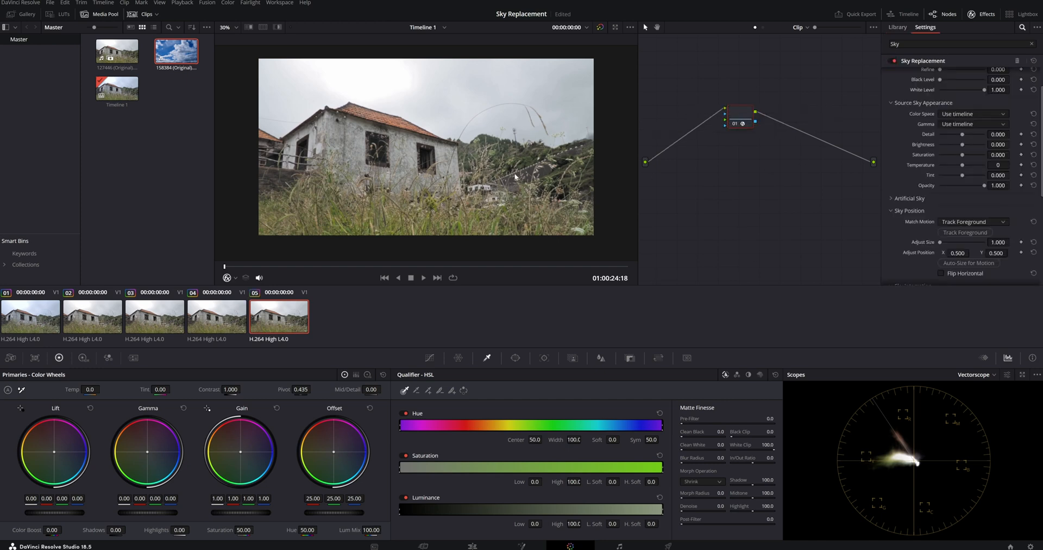
Sample the cloudy sky across the fifth clip's image with the HSL Qualifier to key it out.
left_click(487, 359)
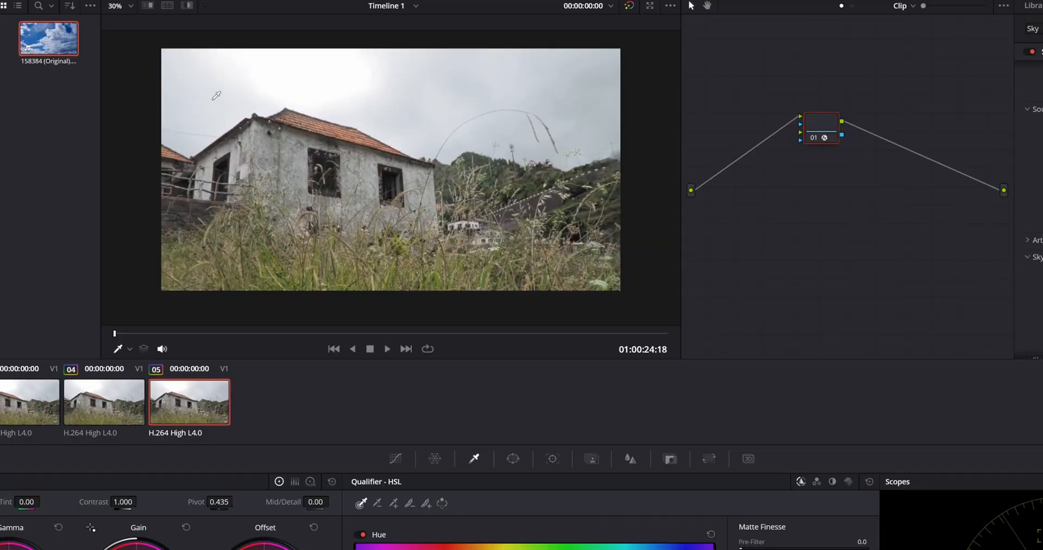
mouse_move(314, 92)
left_mouse_down()
mouse_move(387, 71)
mouse_move(492, 77)
left_mouse_up()
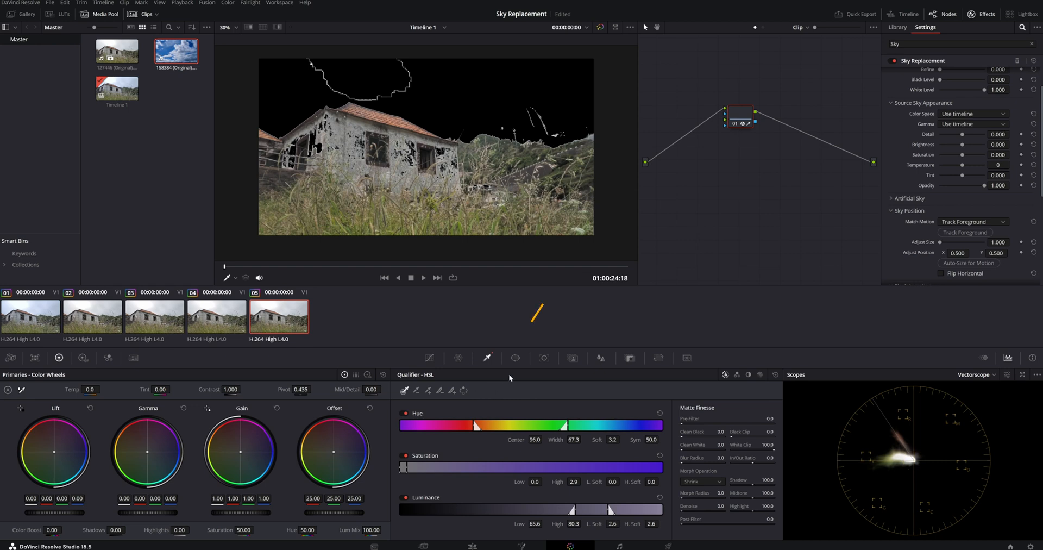
Start a curve power window at the frame's left edge and trace it along the house's roofline to the far eave.
left_click(520, 359)
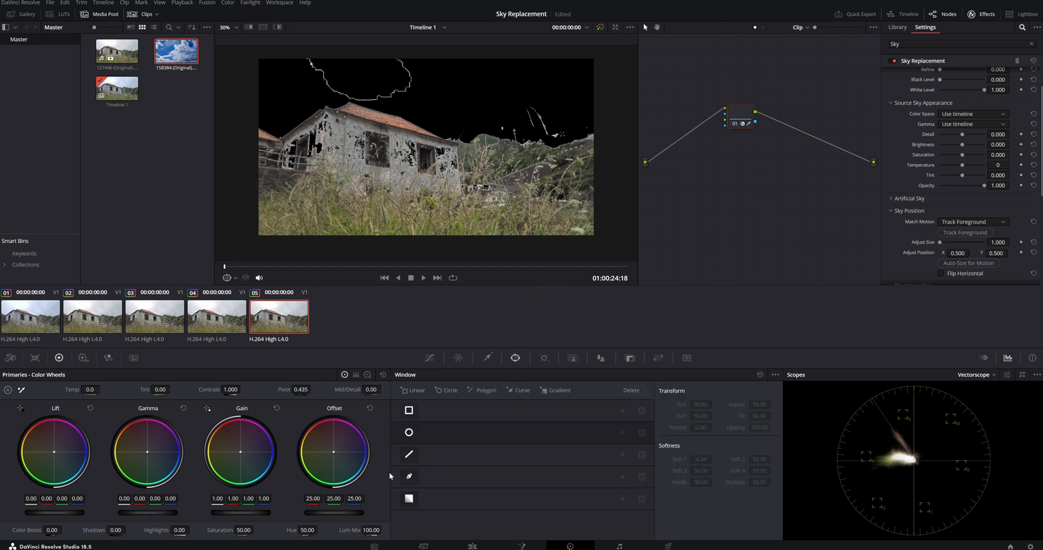
left_click(409, 477)
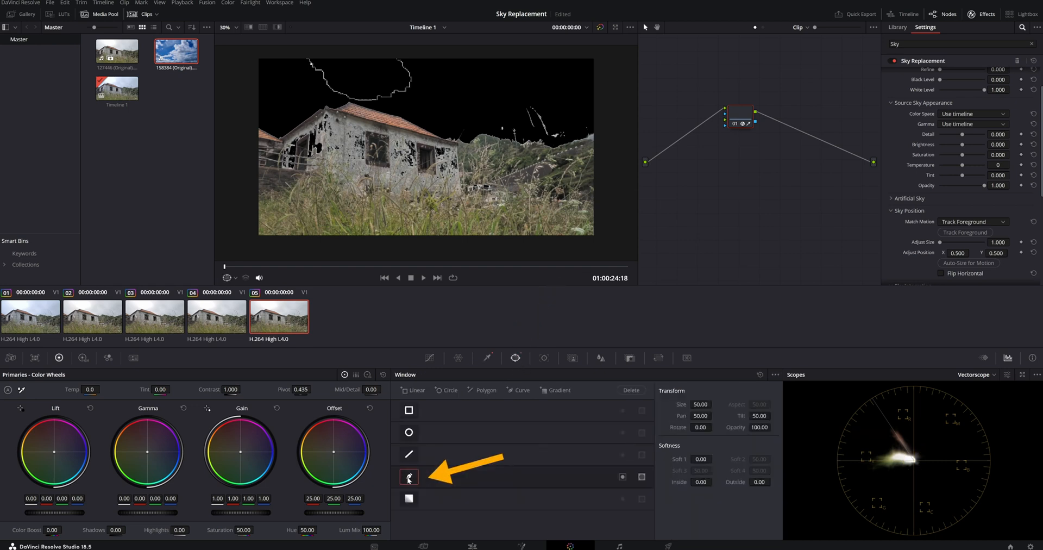
left_click(254, 129)
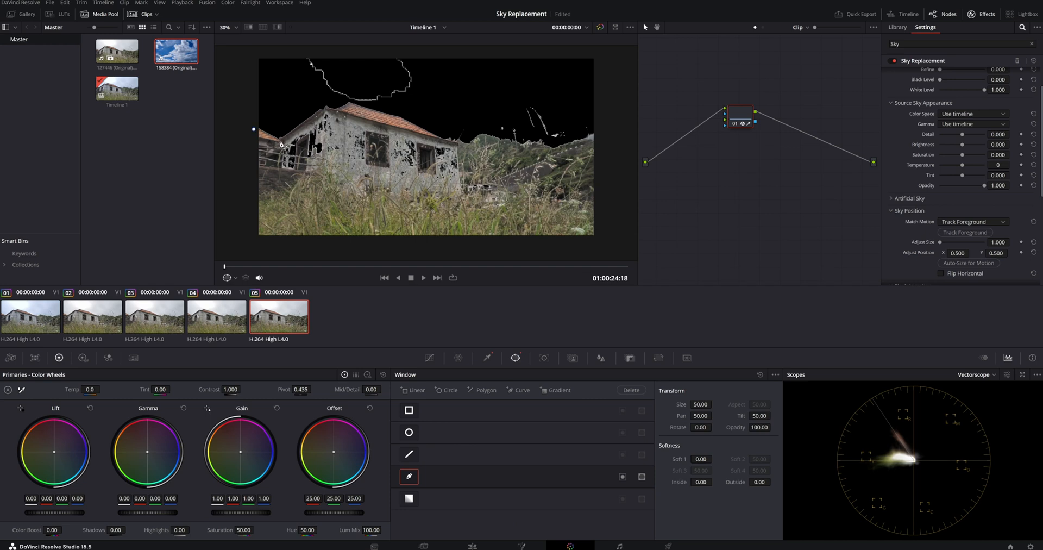
left_click(280, 141)
left_click(325, 109)
left_click(337, 111)
left_click(349, 104)
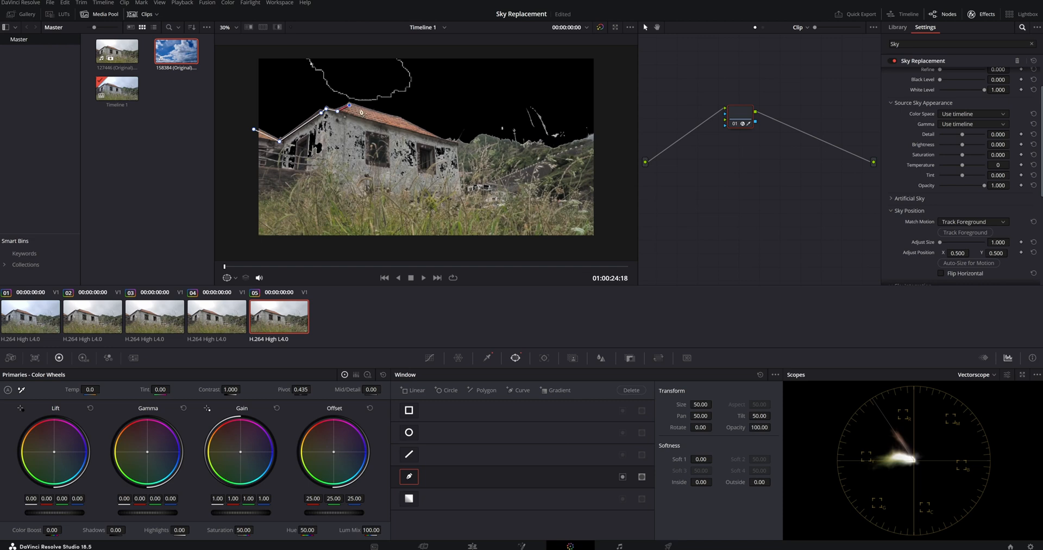
left_click(401, 116)
left_click(447, 140)
Continue the curve window's outline along the treetops from the house to just beyond the frame's right edge.
left_click(454, 142)
left_click(460, 143)
left_click(470, 144)
left_click(481, 134)
left_click(501, 139)
left_click(519, 145)
left_click(528, 143)
left_click(532, 144)
left_click(538, 141)
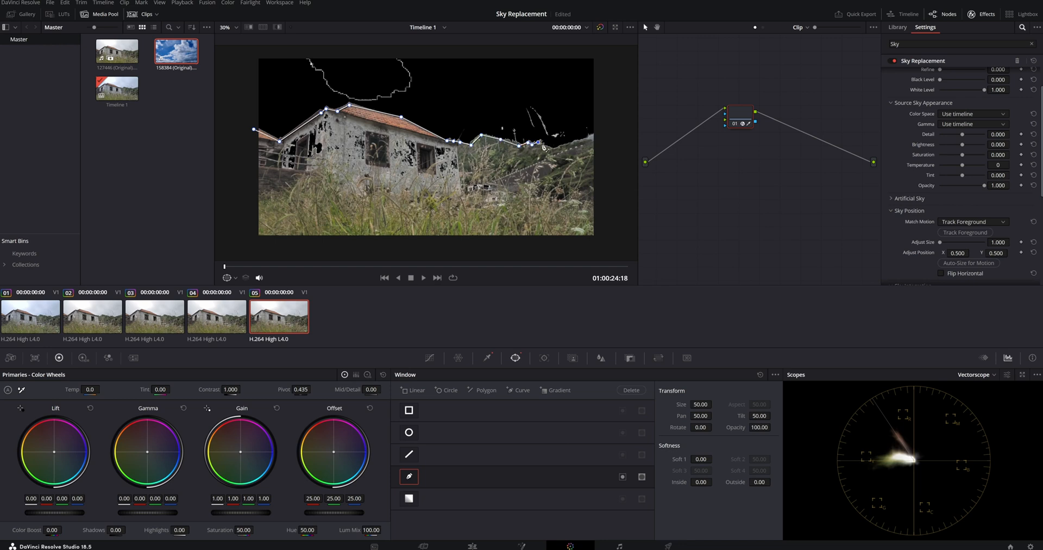
left_click(553, 148)
left_click(571, 143)
left_click(589, 139)
left_click(597, 143)
Close the curve window beneath the frame so it encloses the house and grass, and invert it.
left_click(597, 244)
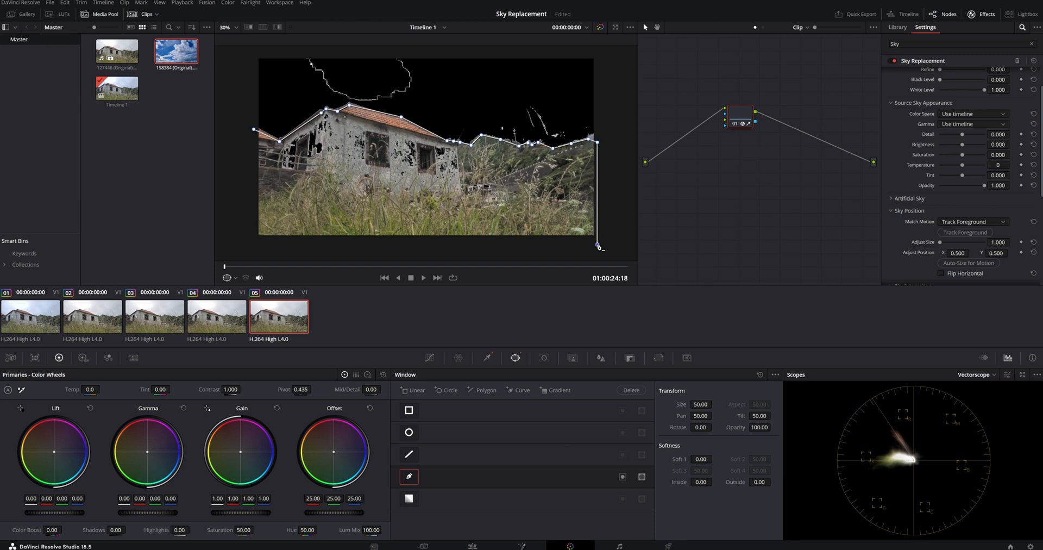
left_click(253, 245)
left_click(254, 130)
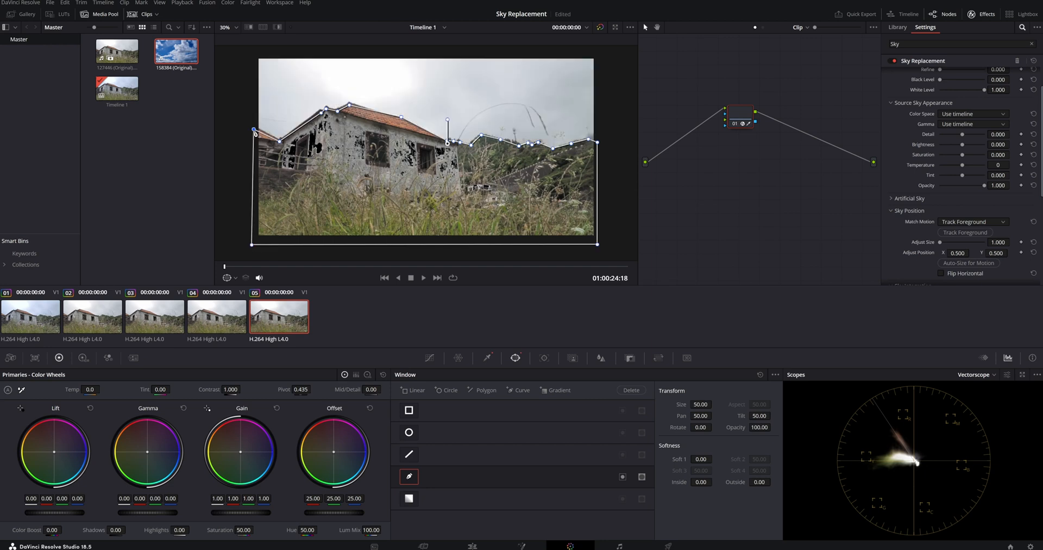
left_click(622, 476)
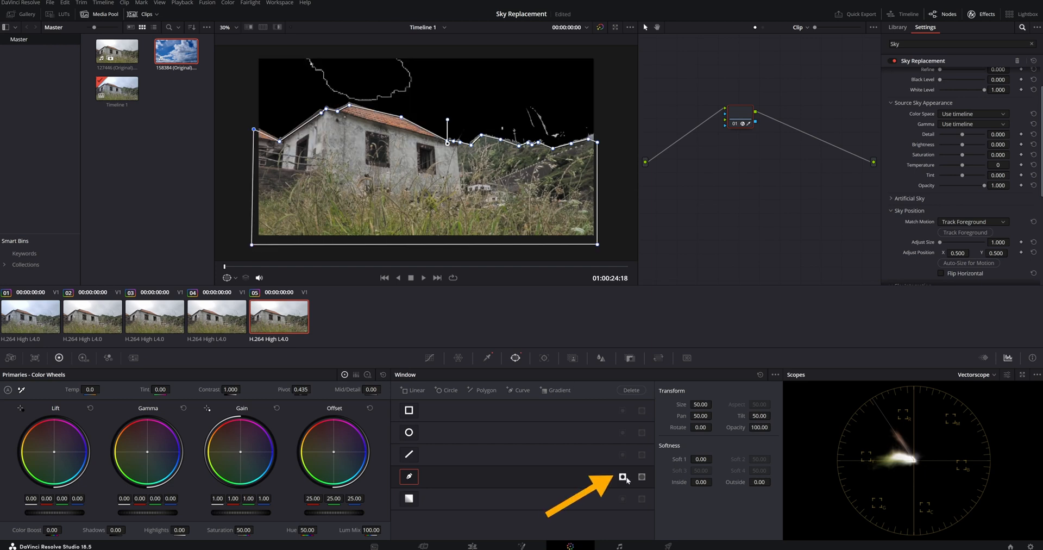
Extend the HSL qualifier's key over the leftover sky patches, with Saturation High 3.1 and Luminance Low 60.6.
left_click(486, 360)
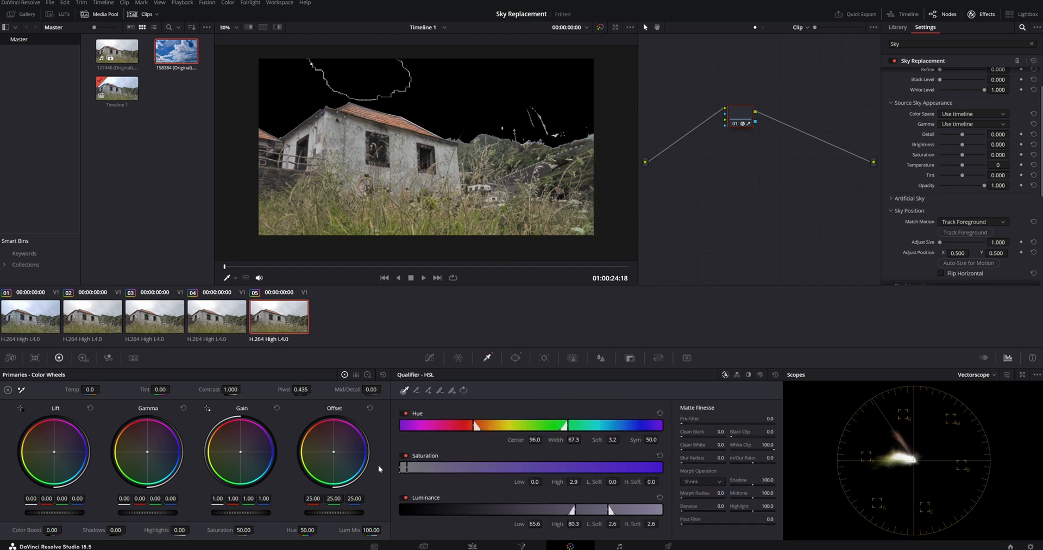
left_click_drag(595, 513, 588, 513)
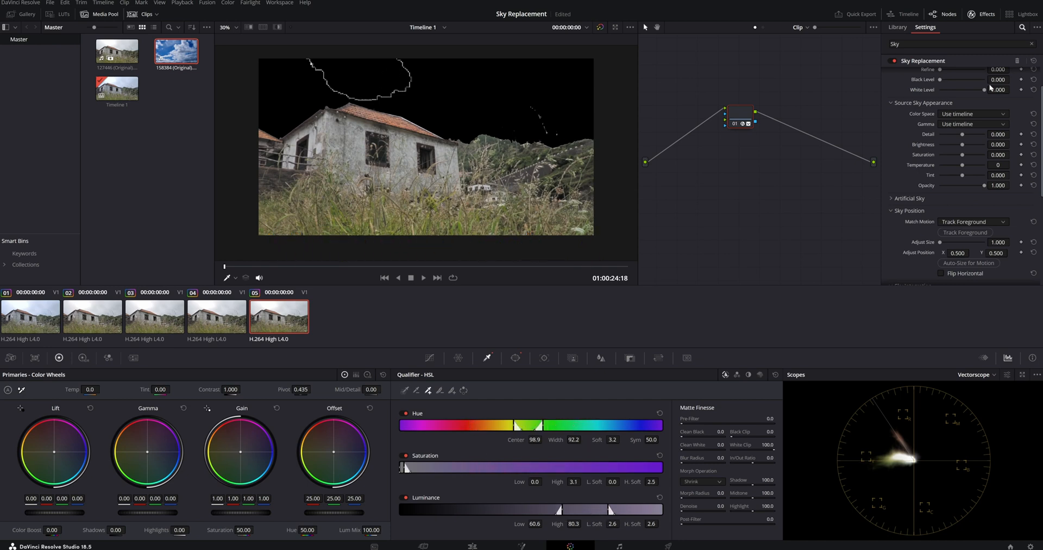
Adjust the Sky Replacement mask with Shift Edge at -0.200 and Refine at 0.449.
scroll(980, 89, "up", 2)
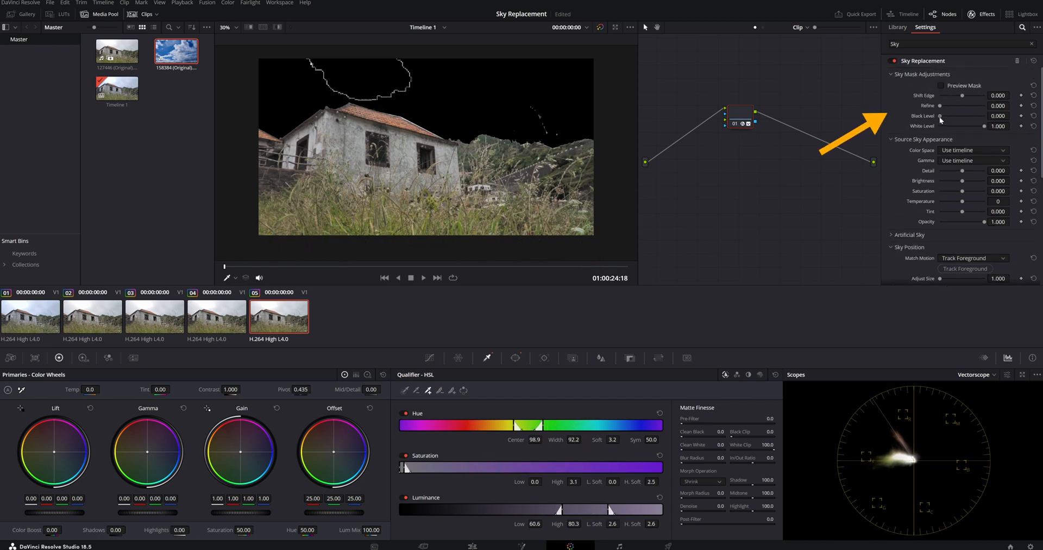
left_click_drag(940, 116, 885, 120)
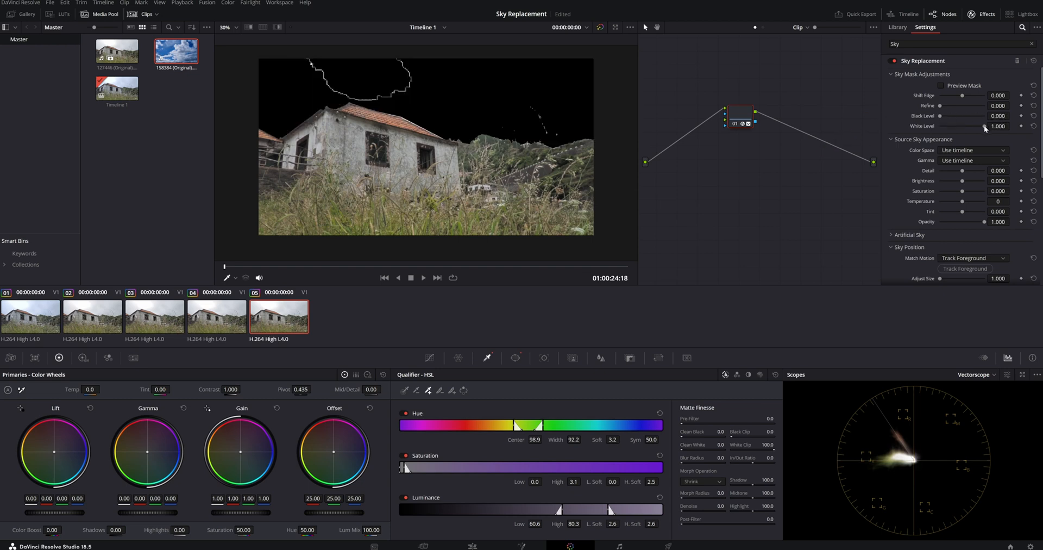
left_click_drag(979, 126, 992, 132)
left_click_drag(1000, 95, 994, 95)
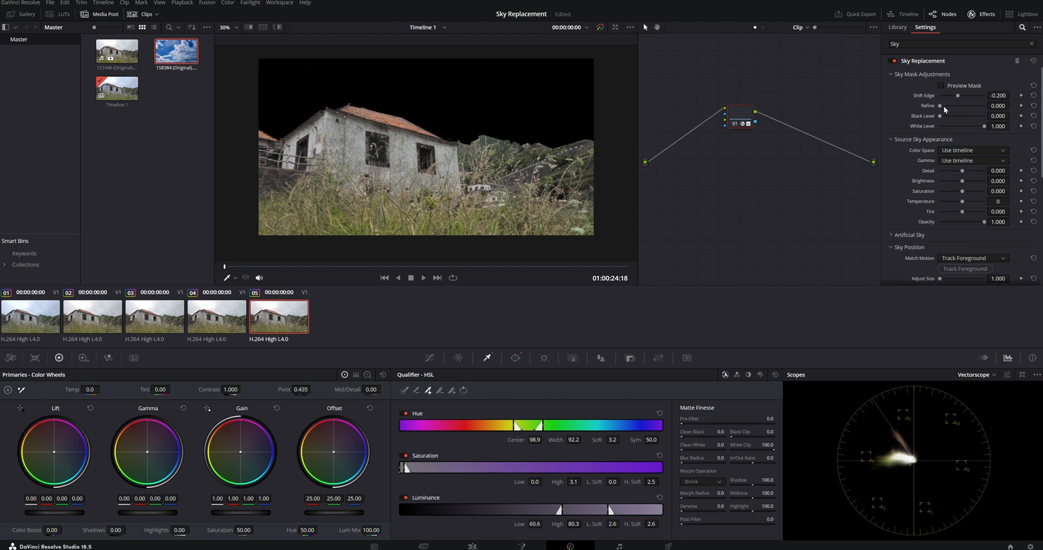
left_click_drag(943, 107, 960, 106)
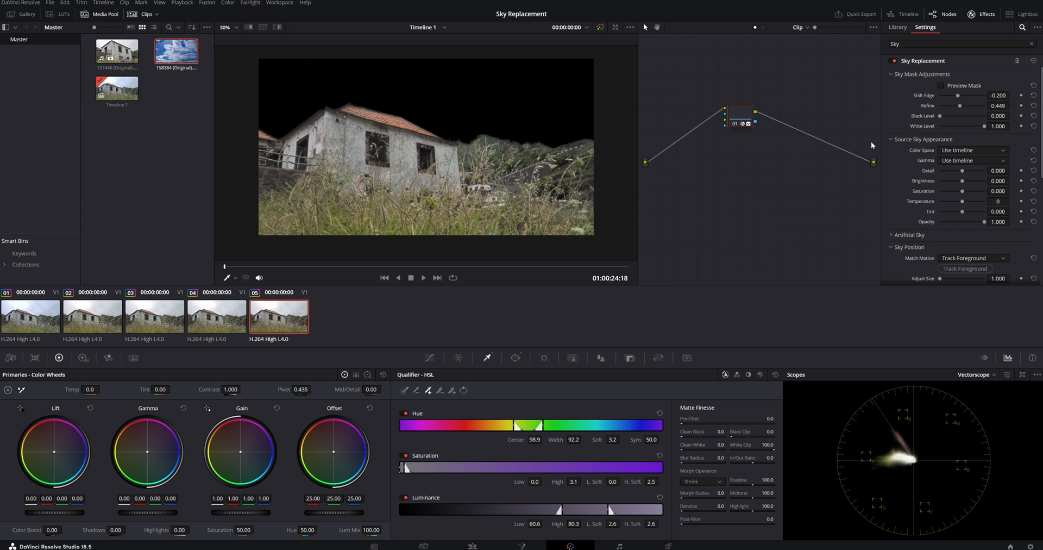
Add an artificial sky to the keyed area by setting its Sky Opacity to 0.789.
scroll(931, 132, "down", 3)
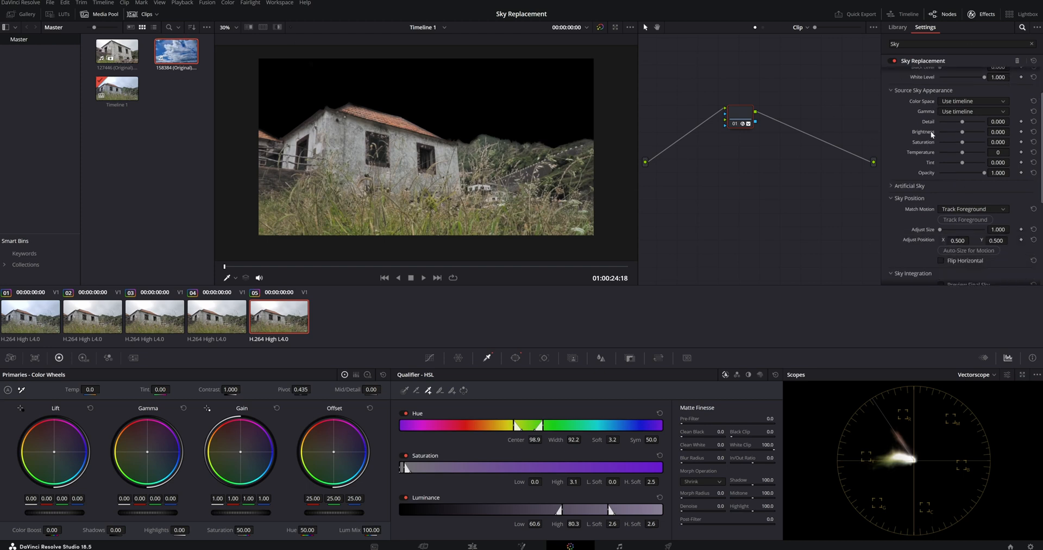
left_click(905, 162)
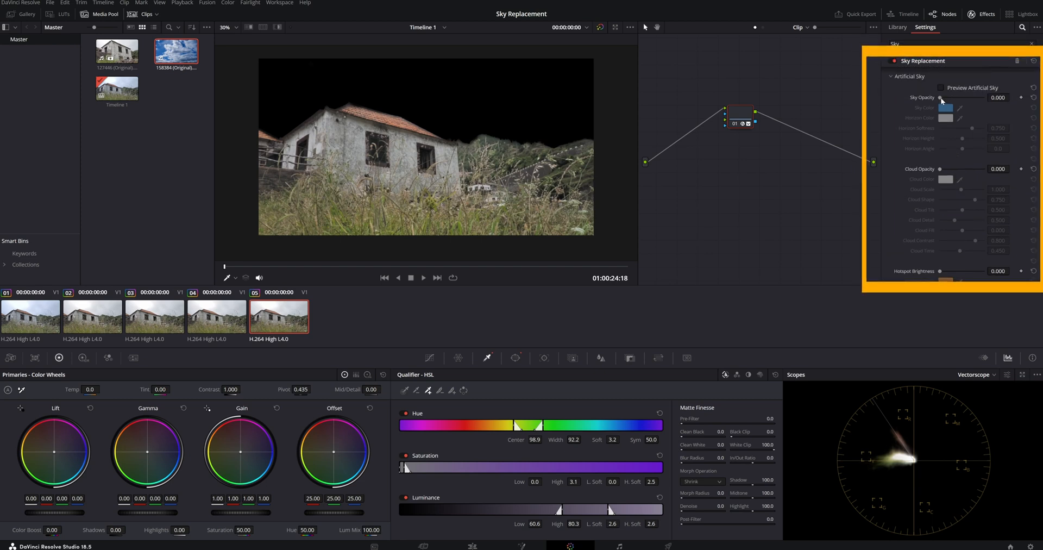
left_click(942, 98)
left_click_drag(941, 98, 976, 100)
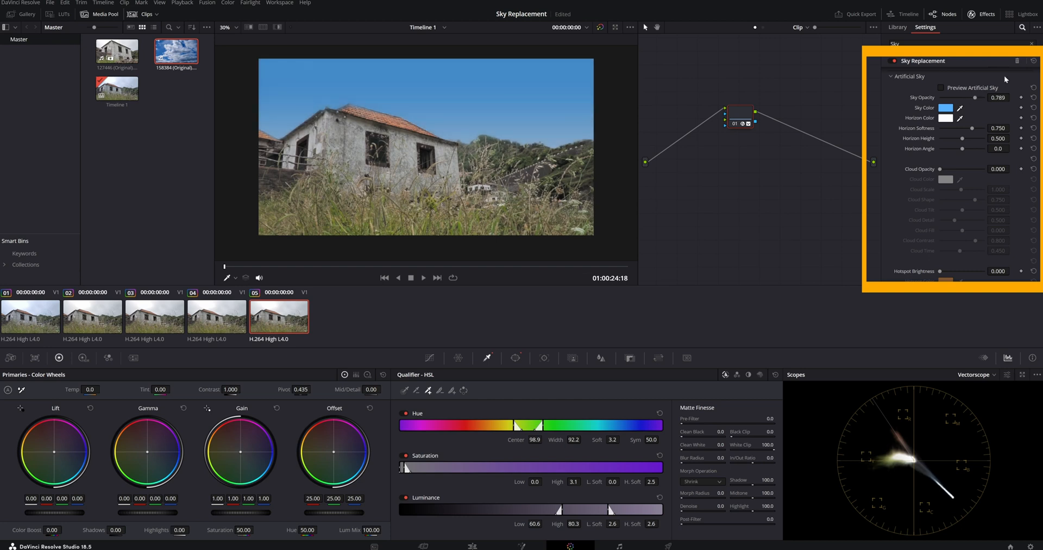
Change the artificial sky's Sky Color to a deeper blue and its Horizon Color to a light blue.
left_click(946, 107)
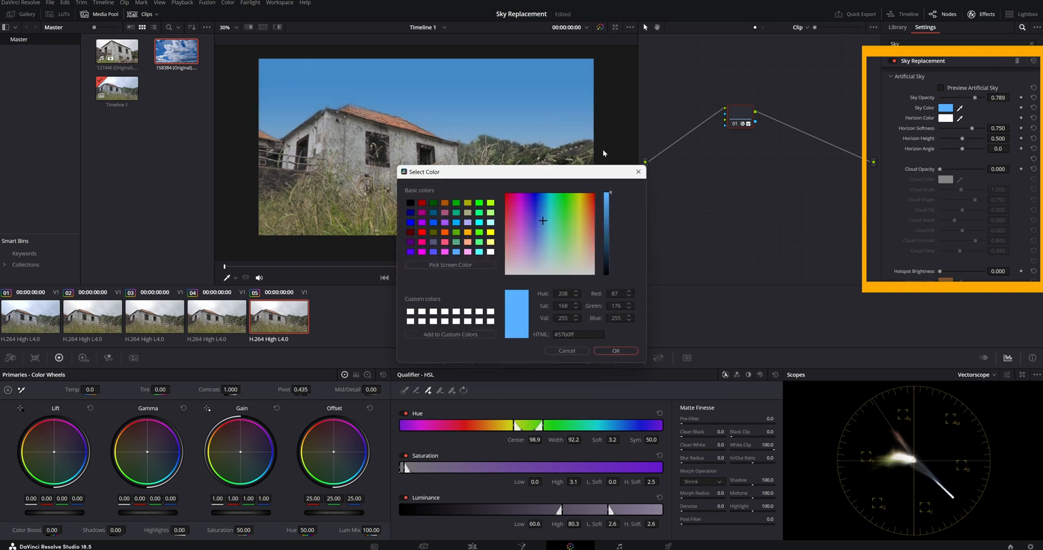
left_click(541, 203)
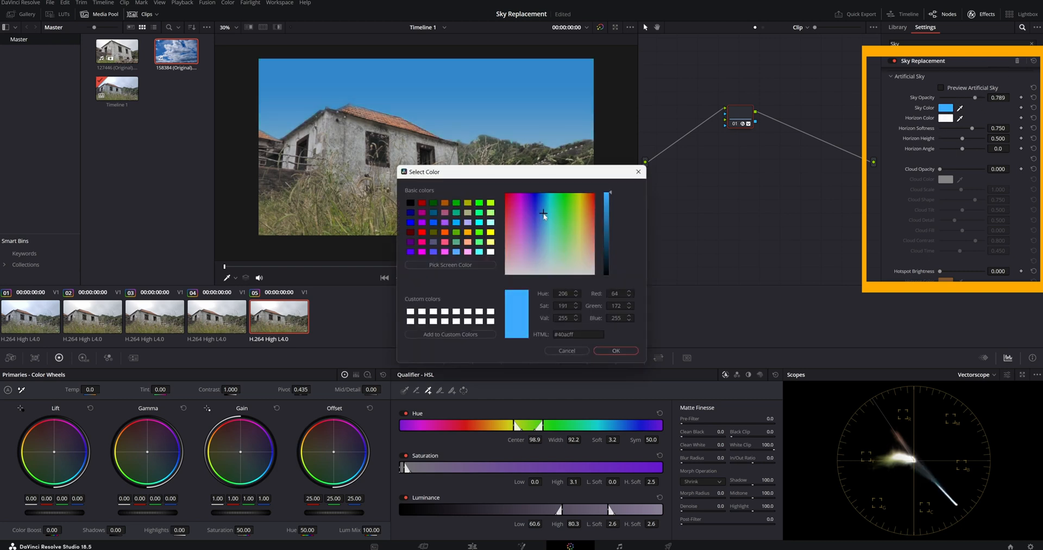
left_click(617, 350)
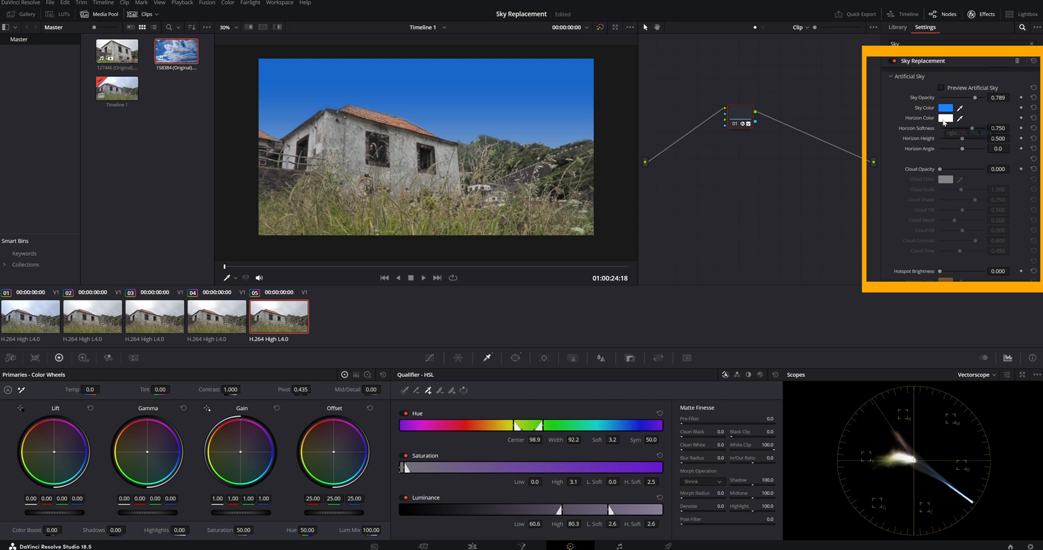
left_click(946, 118)
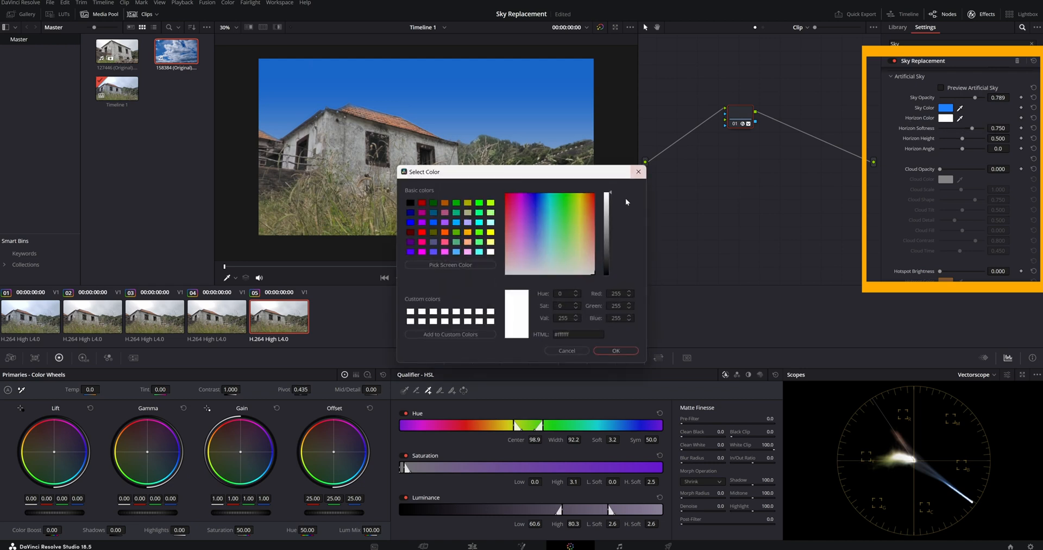
left_click(545, 228)
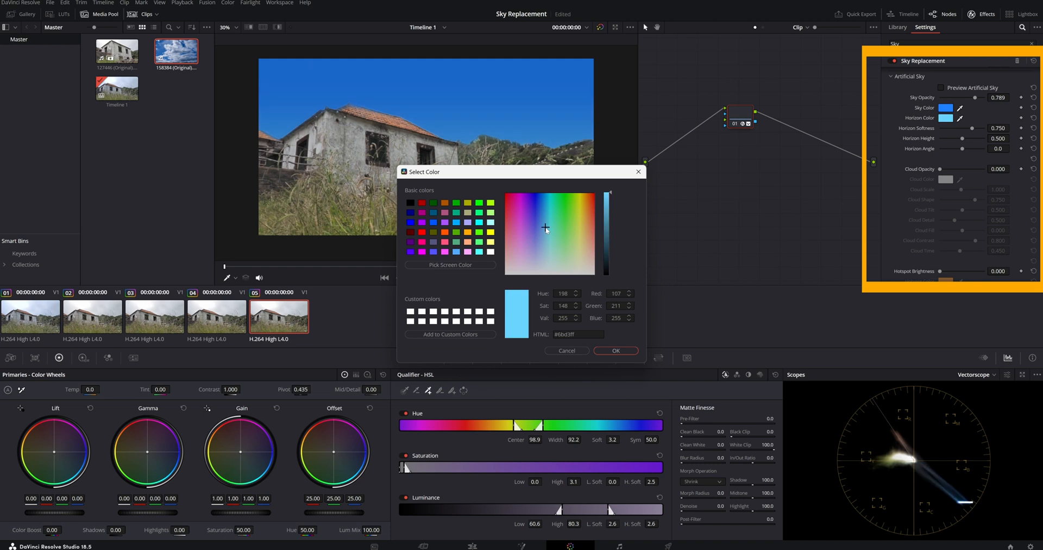
left_click(625, 350)
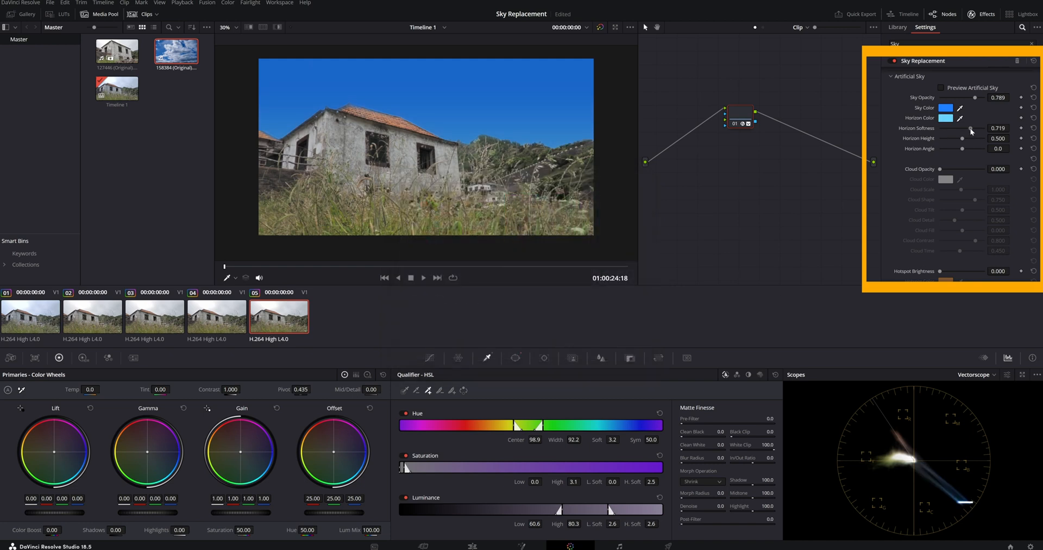
Set the artificial sky's Horizon Softness to 0.942 and its Horizon Height to 0.550.
left_click_drag(973, 131, 923, 152)
double_click(917, 150)
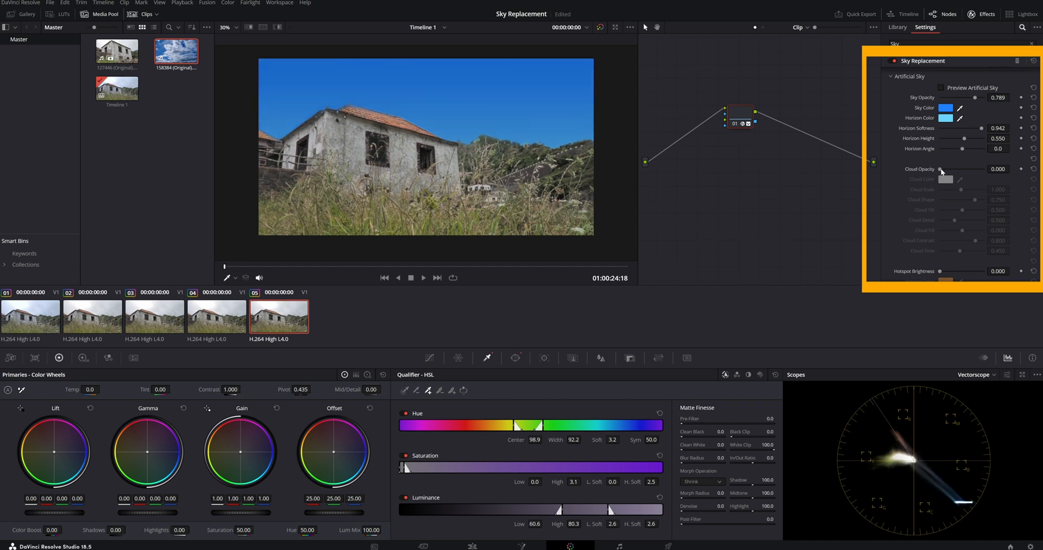
Add artificial clouds with Cloud Opacity at 1.000 and change the Cloud Color to light grey.
left_click_drag(942, 168, 1001, 173)
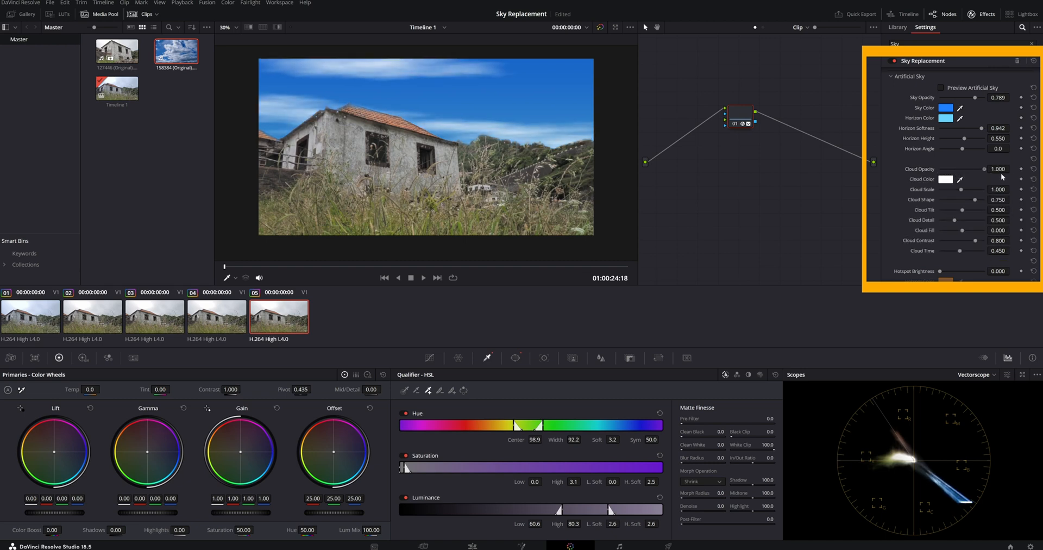
left_click(952, 178)
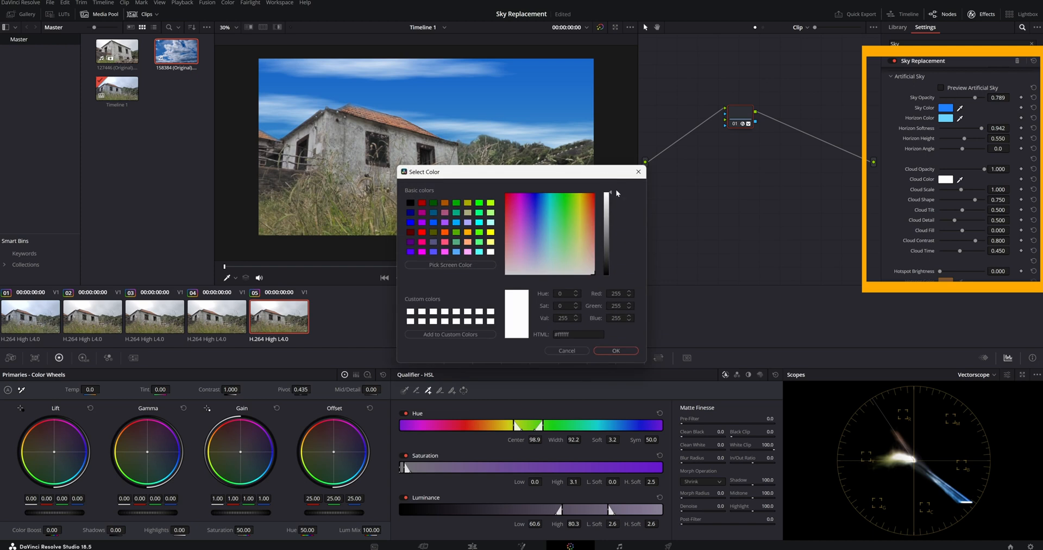
left_click(608, 206)
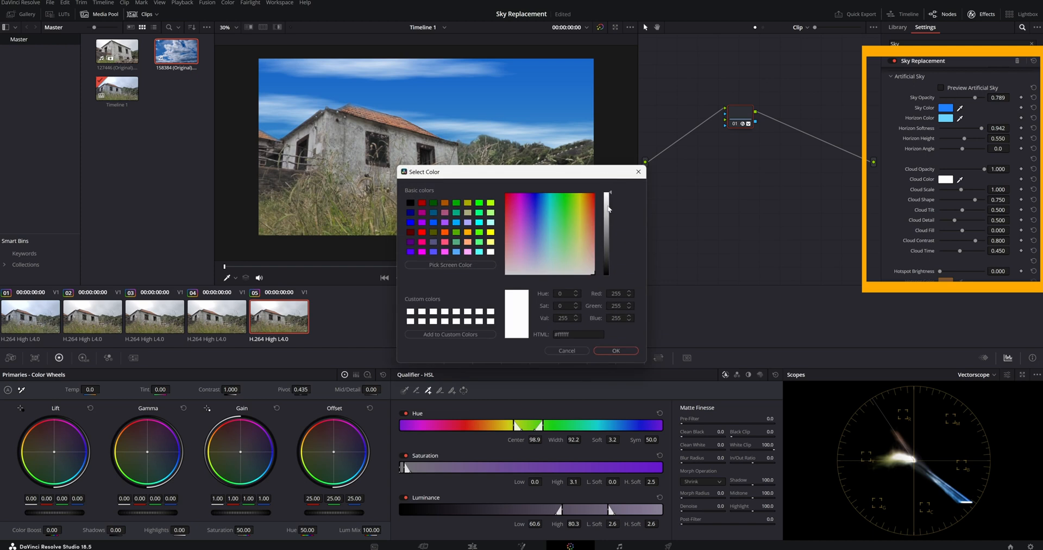
left_click(617, 351)
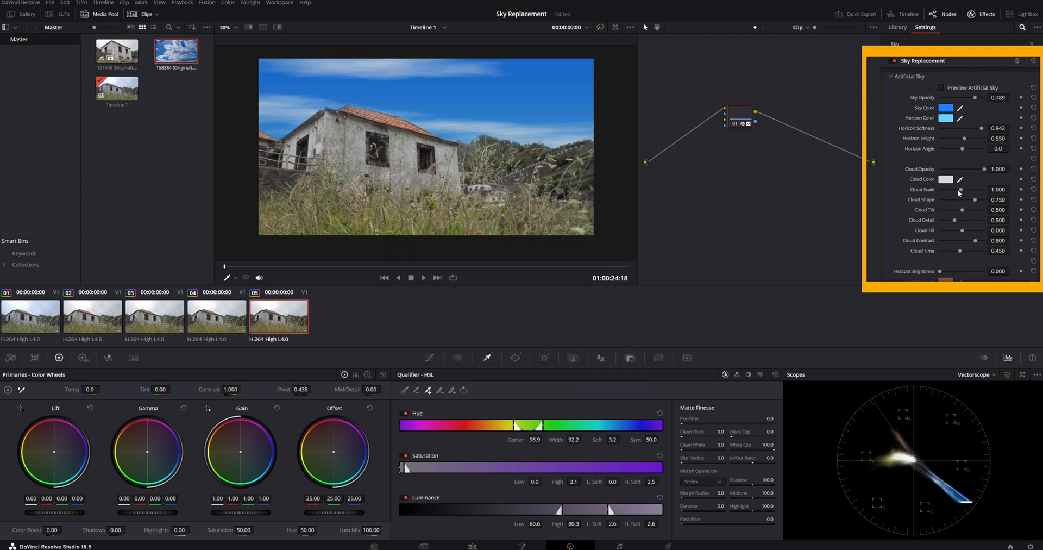
Shape the artificial clouds with Scale 0.466, Shape 0.192, Tilt 1.000, Detail 0.511, Fill 0.633, Contrast 0.715 and Time 0.523.
mouse_move(960, 191)
left_mouse_down()
mouse_move(993, 192)
mouse_move(914, 201)
mouse_move(971, 200)
mouse_move(949, 204)
left_mouse_up()
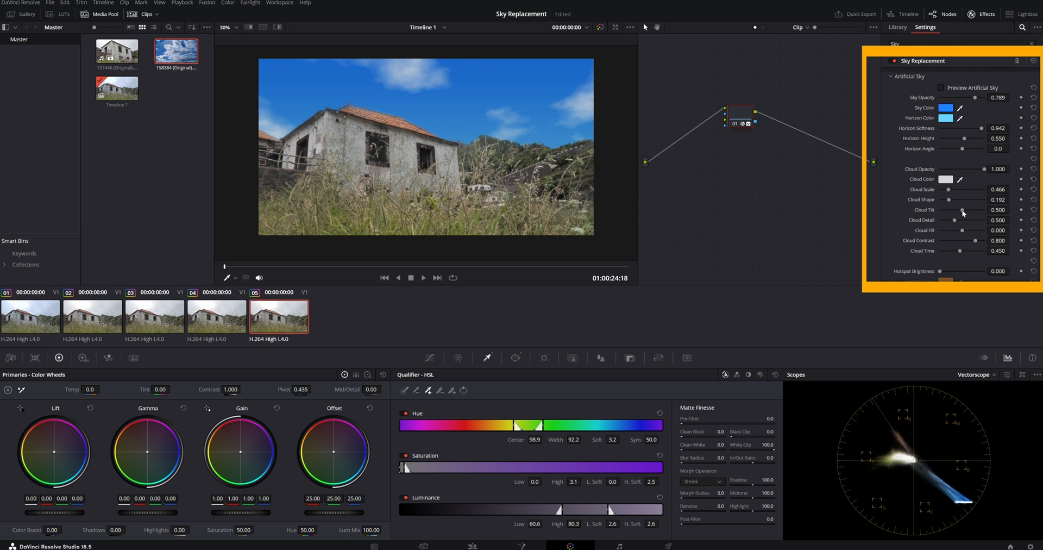
mouse_move(963, 212)
left_mouse_down()
mouse_move(1008, 216)
mouse_move(961, 228)
left_mouse_up()
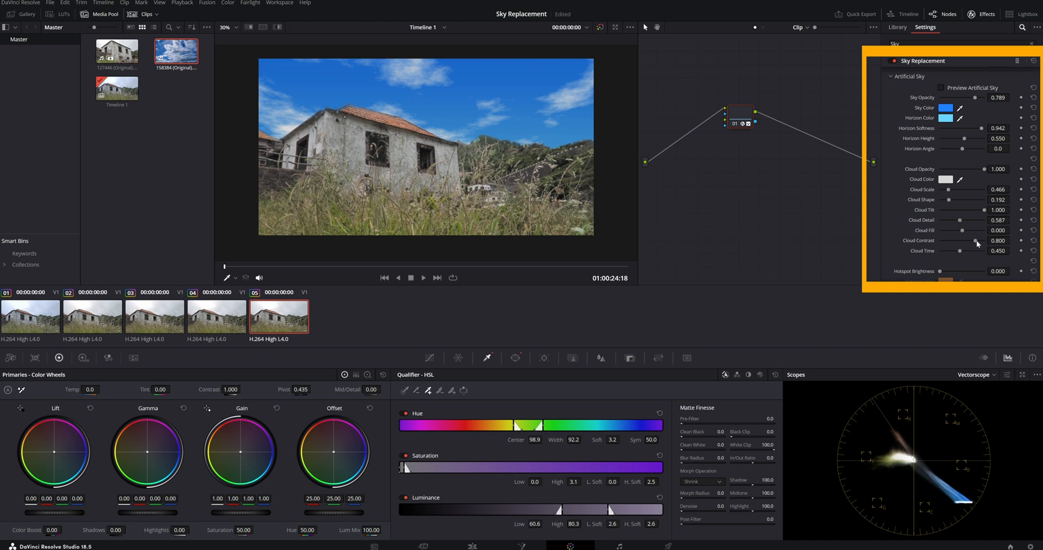
left_click_drag(962, 229, 976, 232)
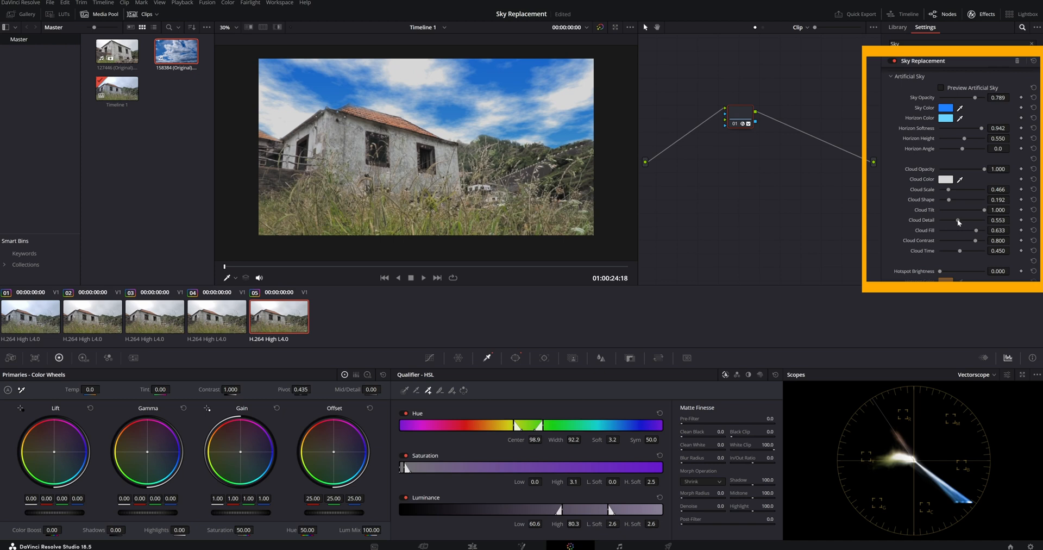
mouse_move(958, 220)
left_mouse_down()
mouse_move(942, 221)
mouse_move(955, 223)
left_mouse_up()
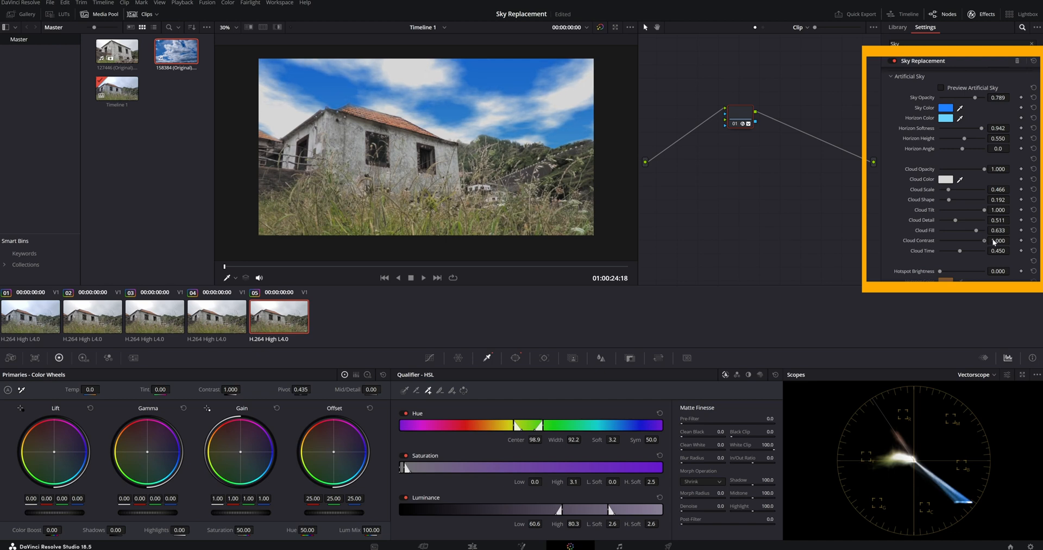
left_click_drag(991, 242, 933, 259)
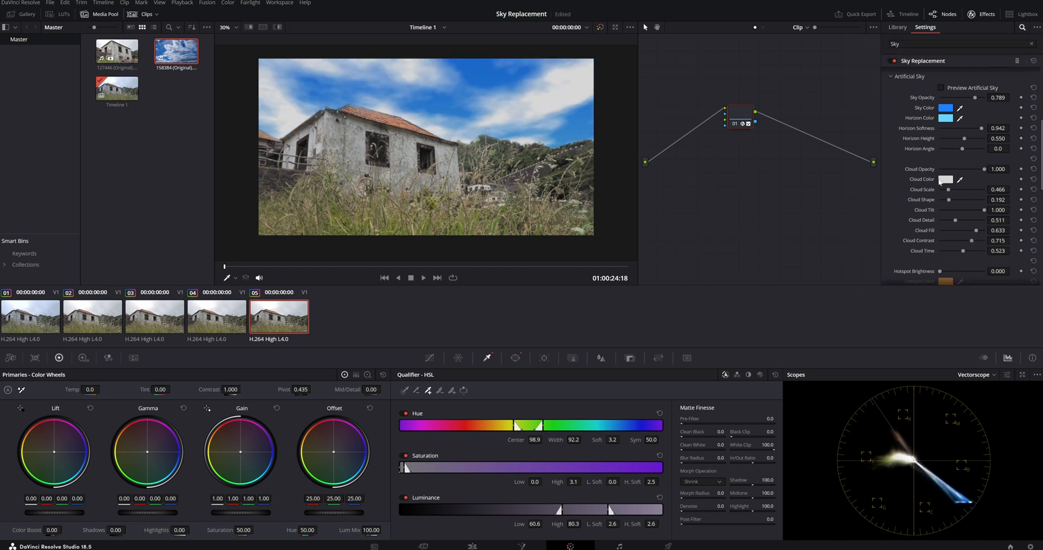
Set the sky's Match Motion to Track Original Sky and run the tracking through the clip.
scroll(940, 182, "up", 5)
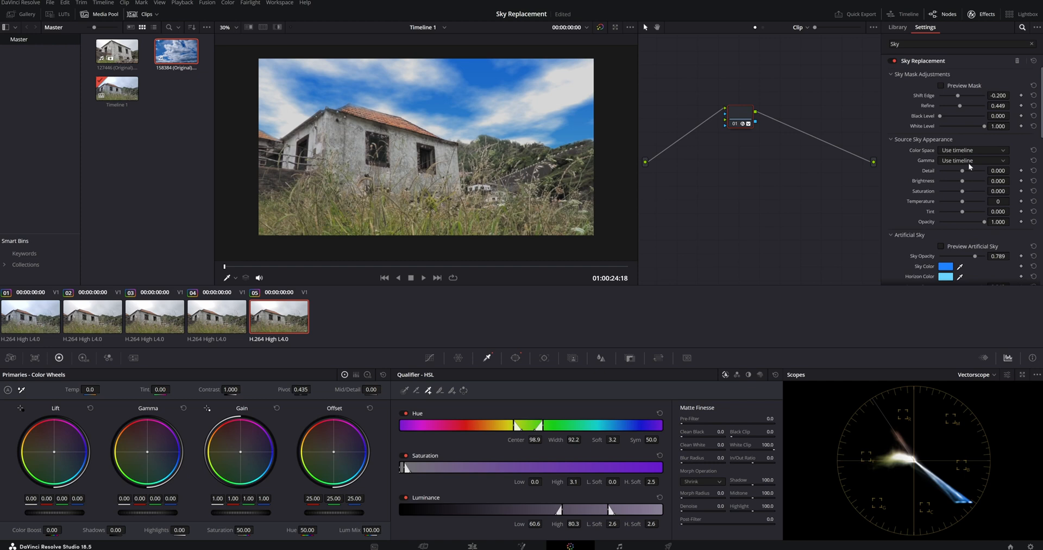
scroll(970, 167, "down", 5)
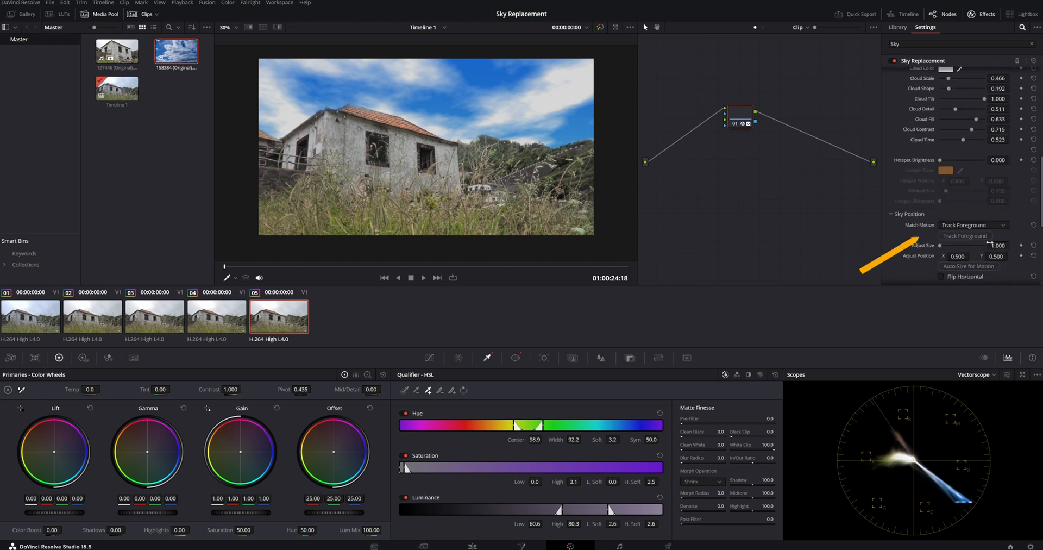
left_click(1004, 227)
left_click(990, 253)
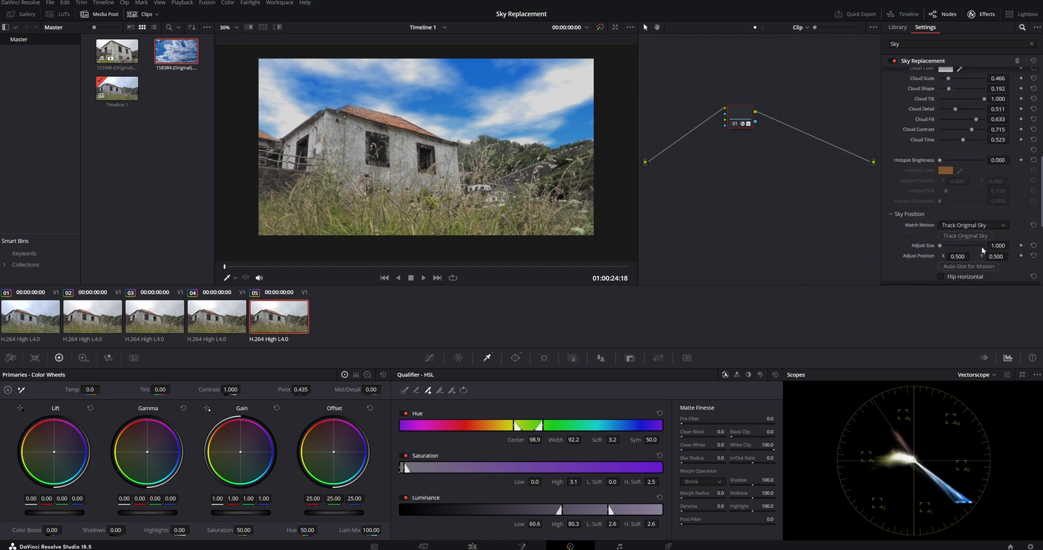
scroll(973, 229, "down", 1)
left_click(959, 211)
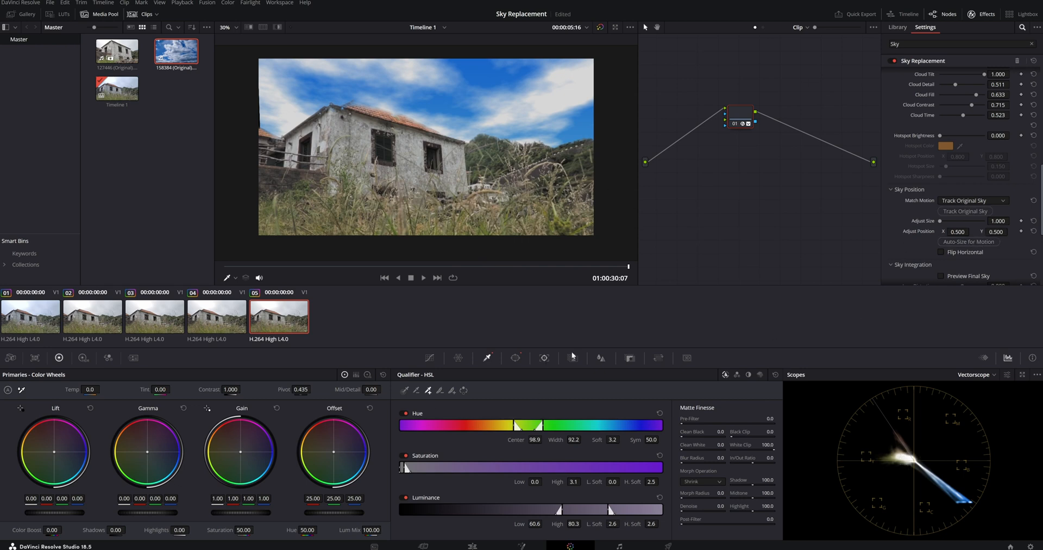
Set the sky mask's Shift Edge to 0.101 and move the qualifier's Hue Center to 88.4.
scroll(920, 156, "up", 5)
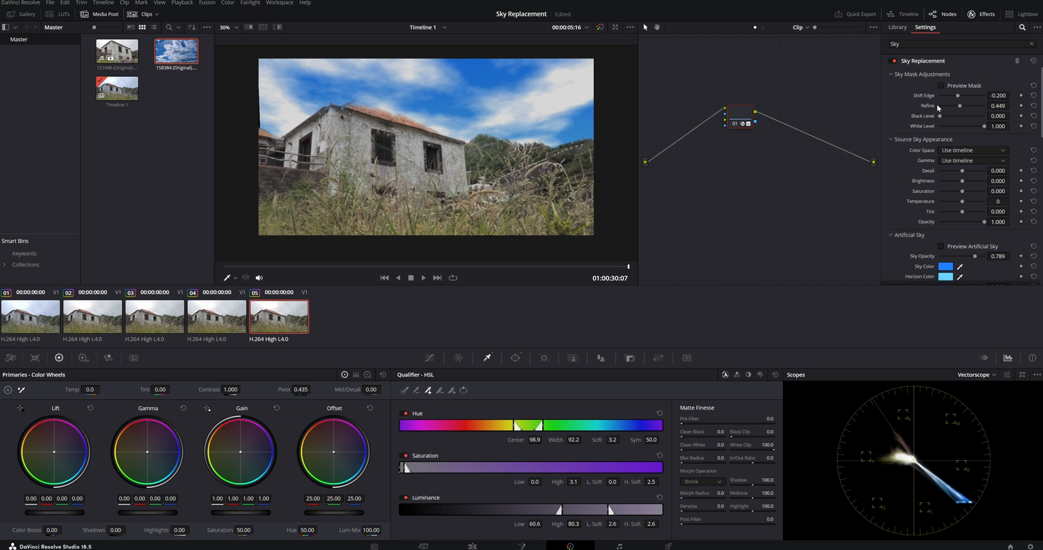
left_click_drag(958, 96, 966, 109)
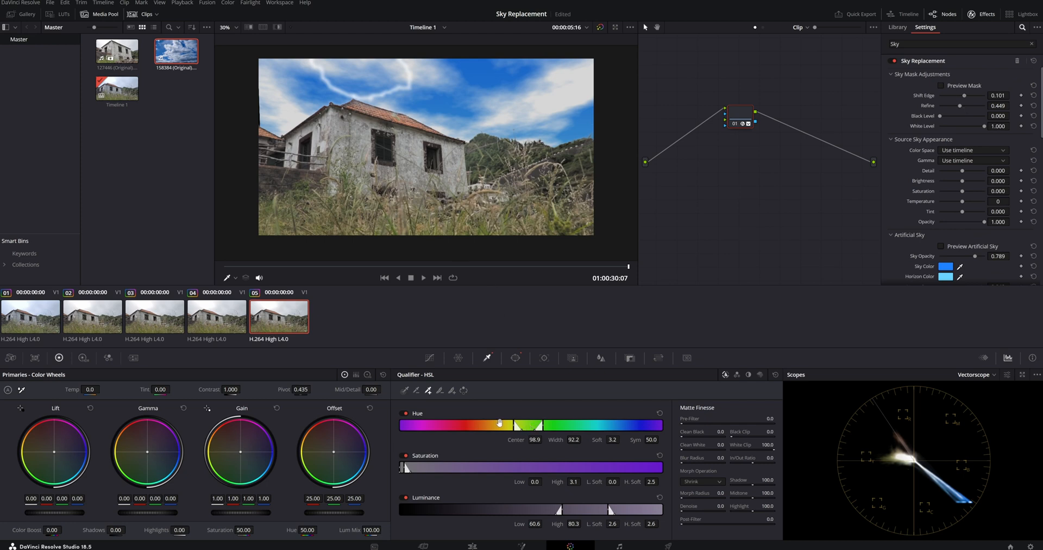
left_click_drag(499, 422, 471, 426)
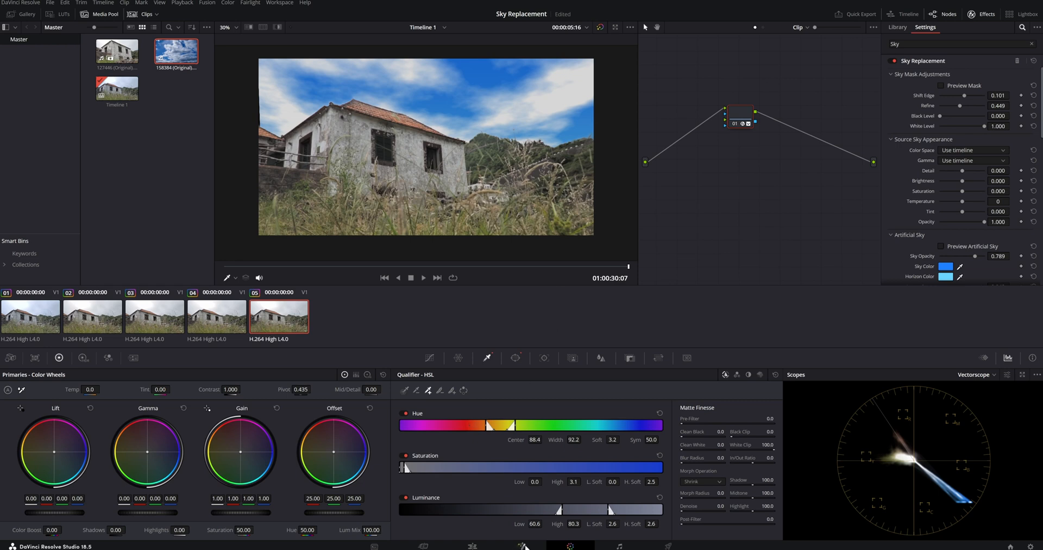
Switch to the Edit page and play back the two sky-replaced clips at the end of the timeline, starting from the fourth clip.
left_click(473, 546)
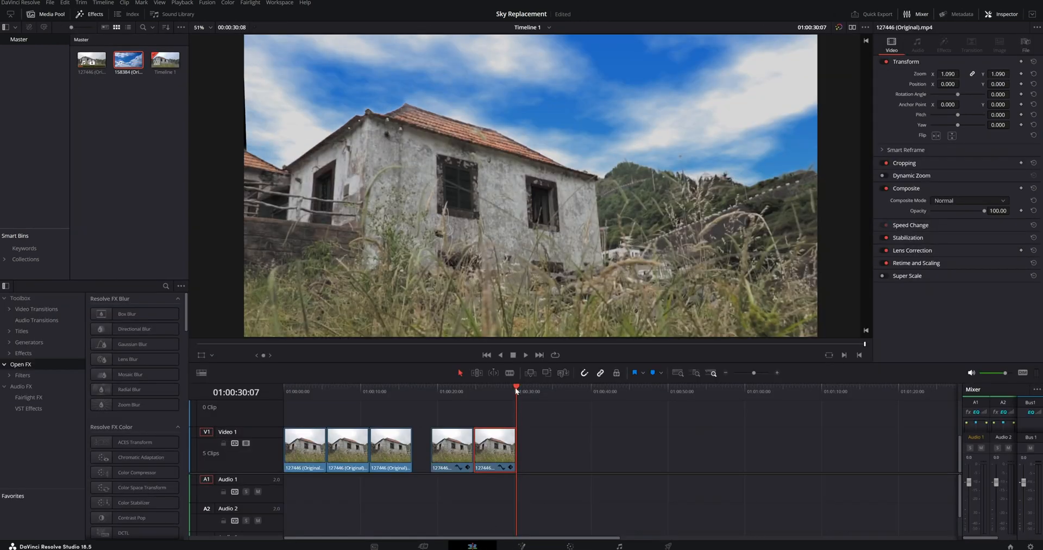
left_click_drag(515, 387, 436, 400)
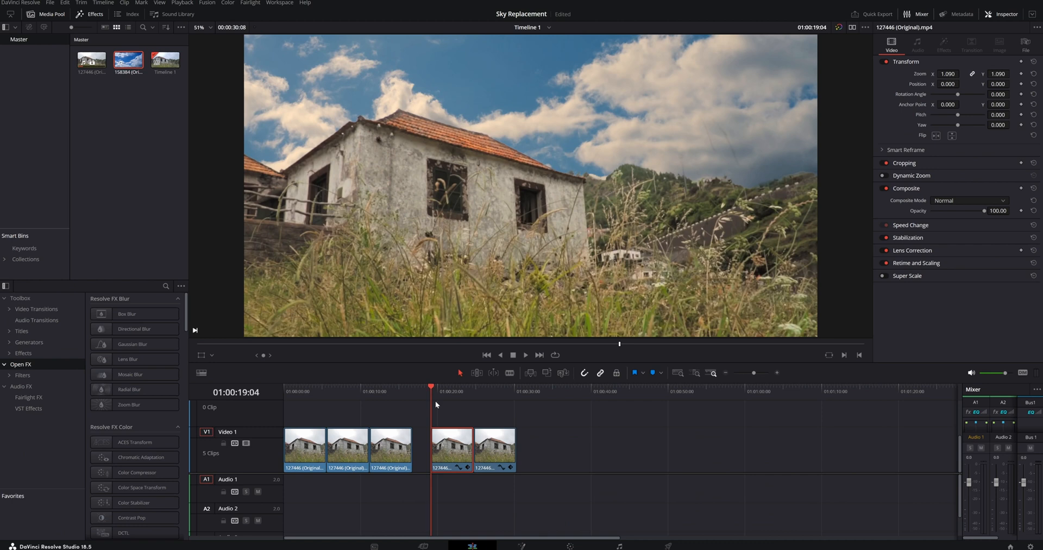
key("space")
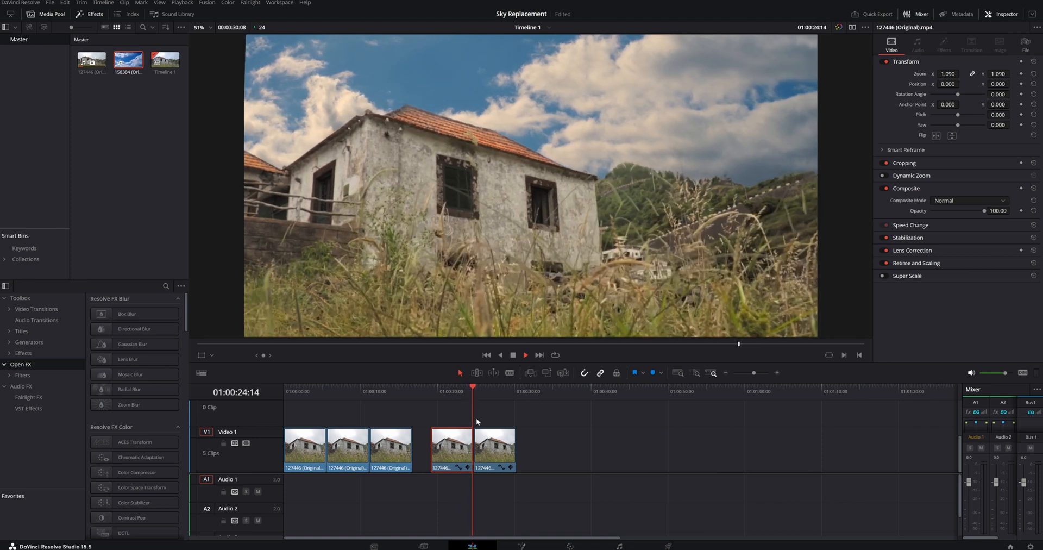
key("space")
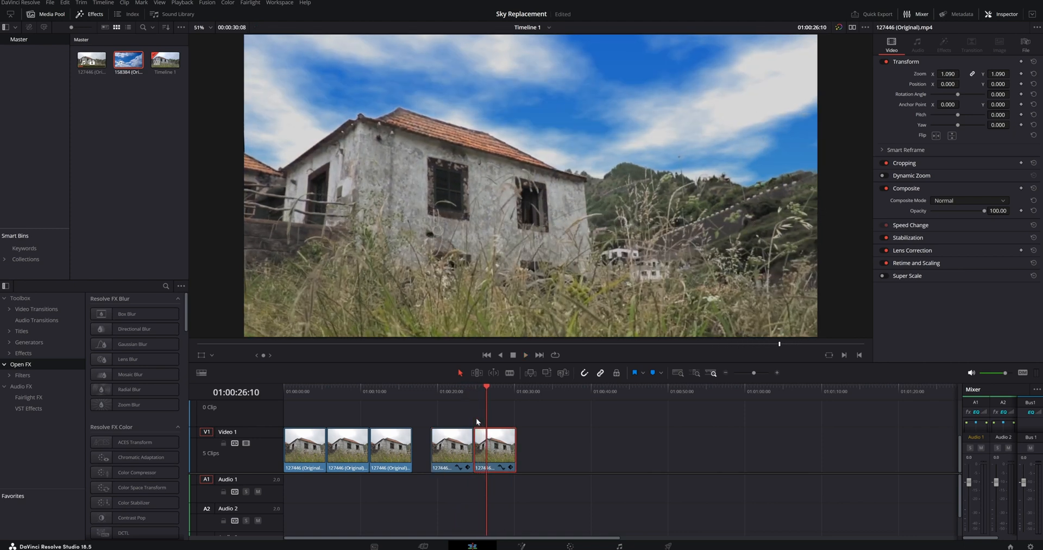